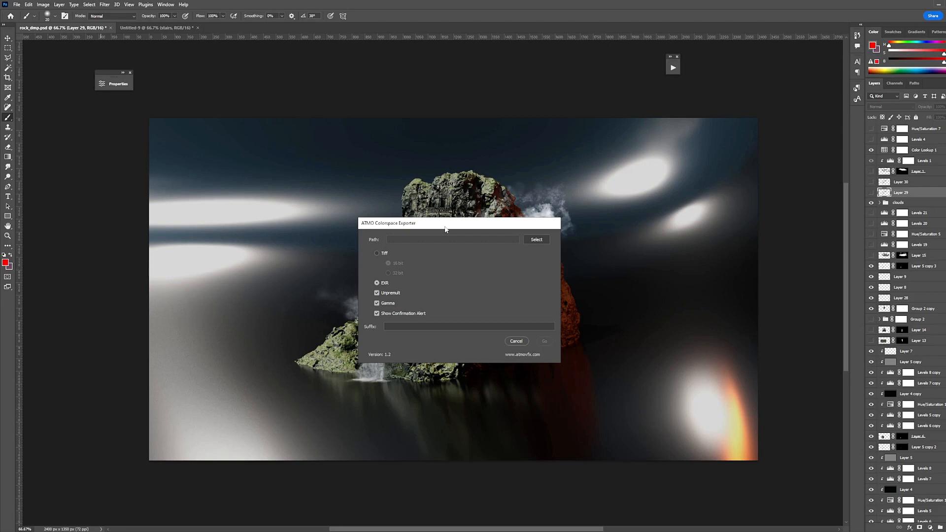
- Try the TIFF and EXR format options in the ATMO Colorspace Exporter and cancel the dialog
left_click(376, 253)
left_click(377, 283)
left_click(383, 253)
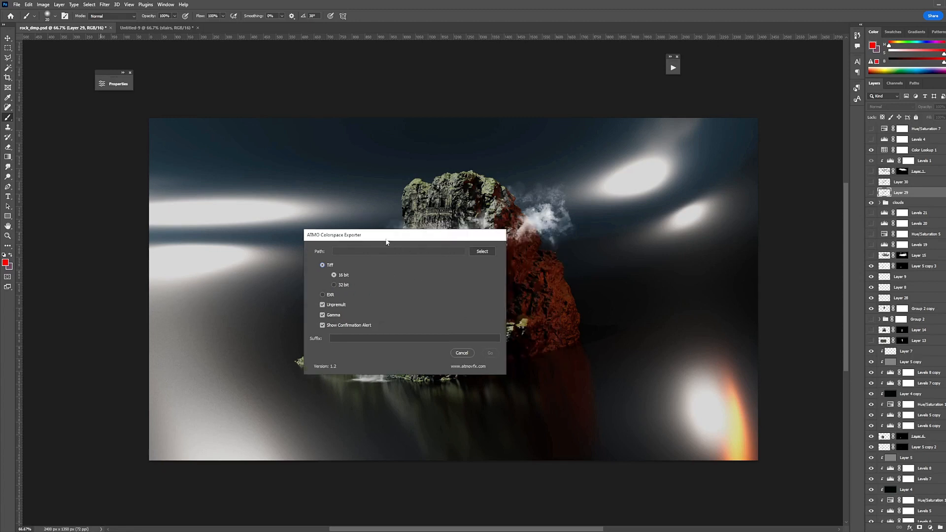
left_click_drag(387, 240, 327, 237)
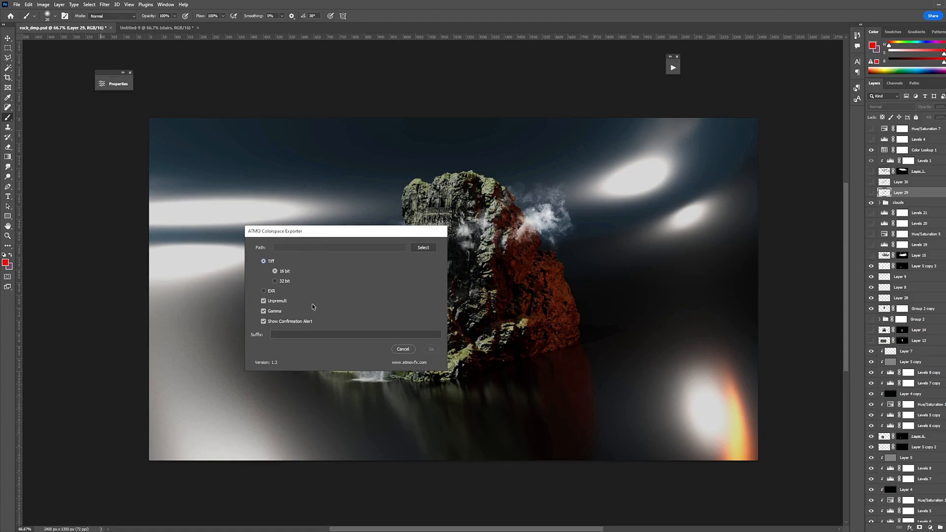
left_click(263, 291)
left_click_drag(332, 226, 232, 244)
left_click(314, 356)
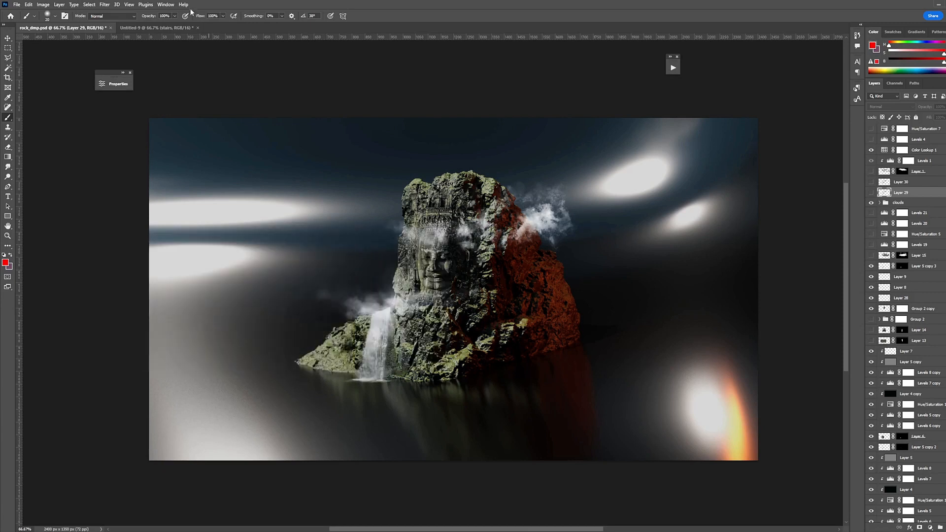
- Open the DMP_Exporter script on the Untitled-9 document and try its suffix field without exporting
left_click(158, 28)
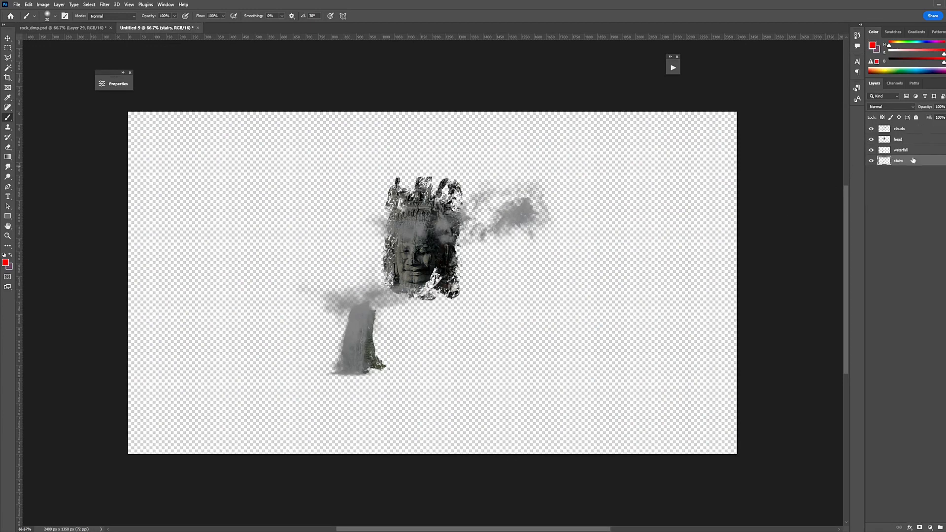
left_click(17, 5)
mouse_move(44, 205)
left_click(127, 255)
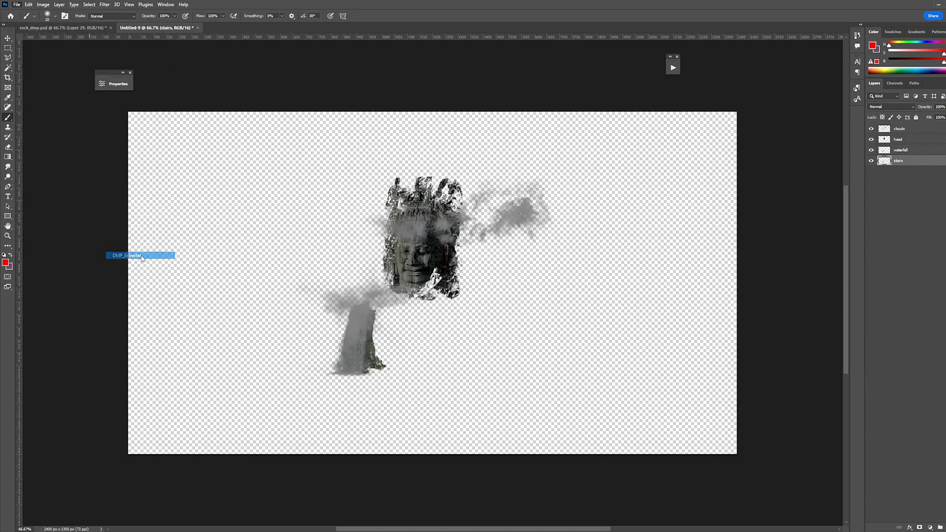
left_click_drag(421, 191, 478, 273)
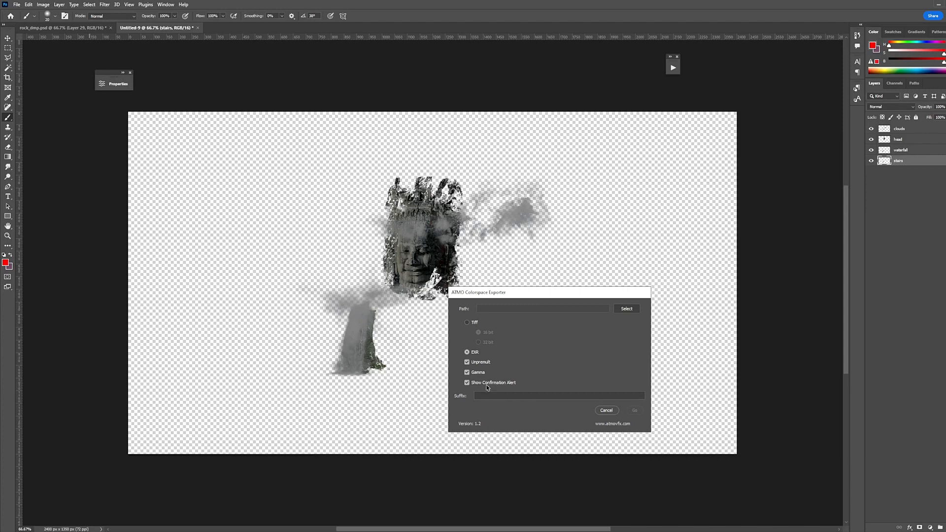
left_click(497, 395)
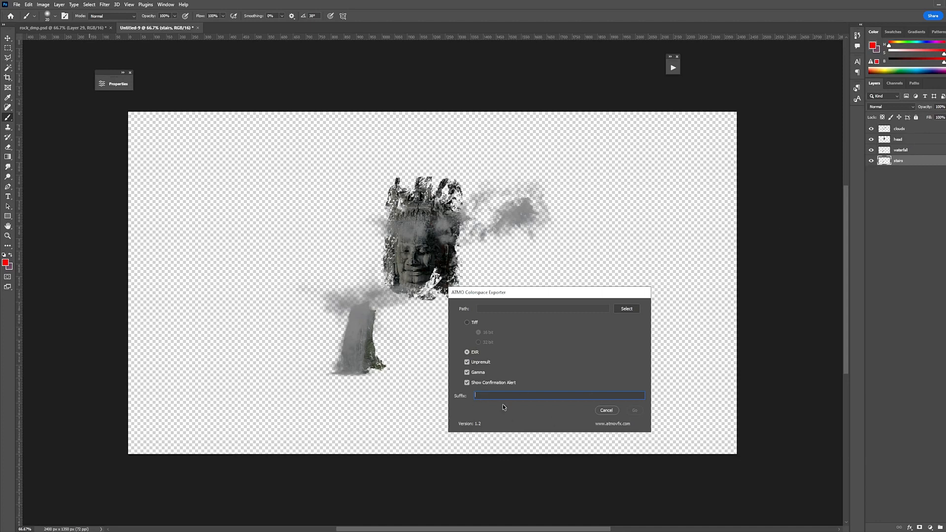
type("1")
left_click_drag(551, 292, 468, 263)
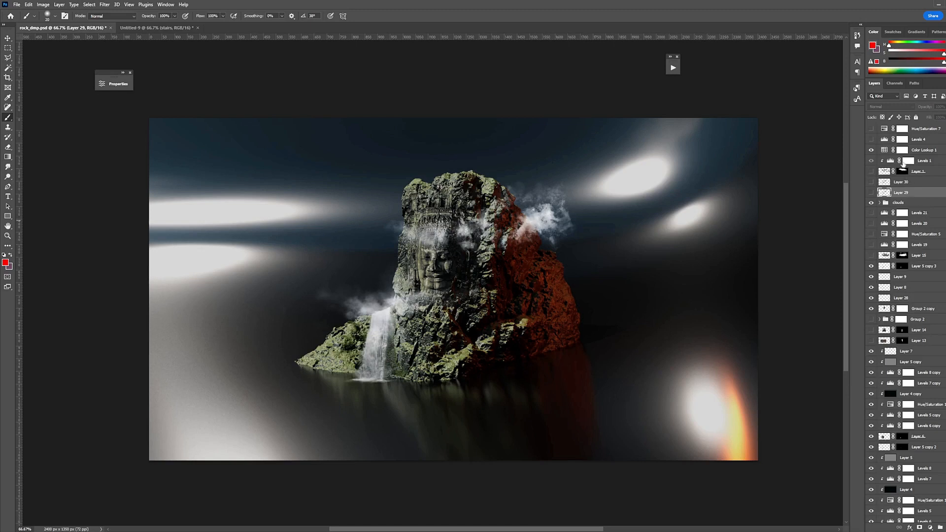
- Duplicate all layers of rock_dmp.psd from the clouds group down to Group 1 into a new document
left_click(872, 150)
left_click(872, 151)
left_click(925, 203)
scroll(925, 203, "down", 4)
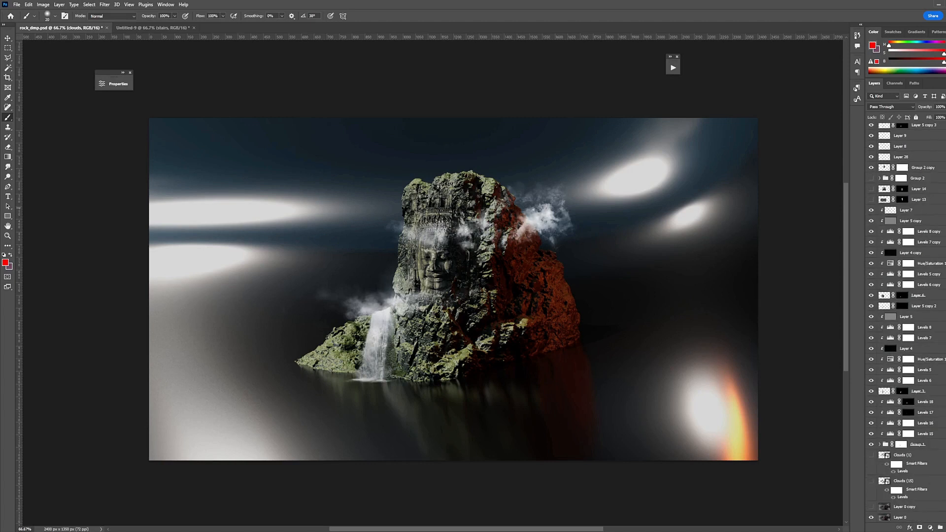
left_click(925, 444, "shift")
right_click(929, 195)
left_click(894, 228)
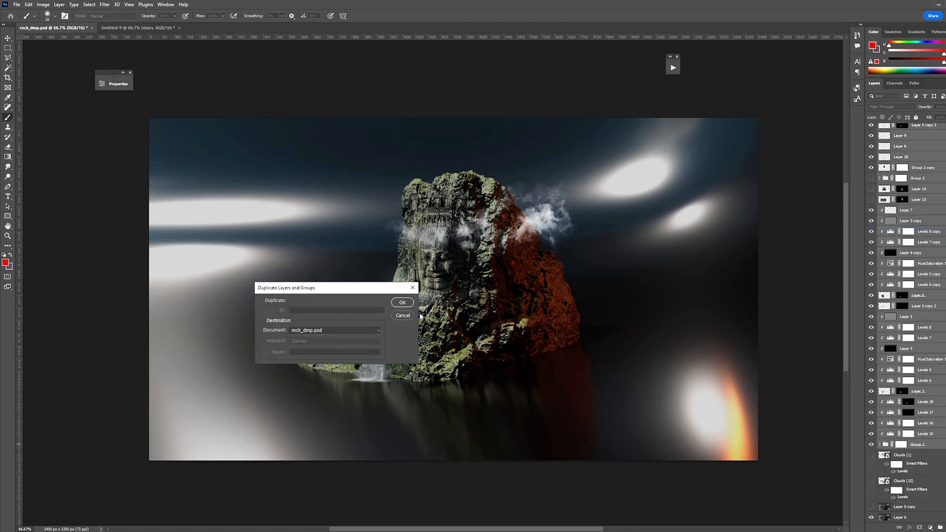
left_click(346, 330)
left_click(338, 352)
left_click(401, 302)
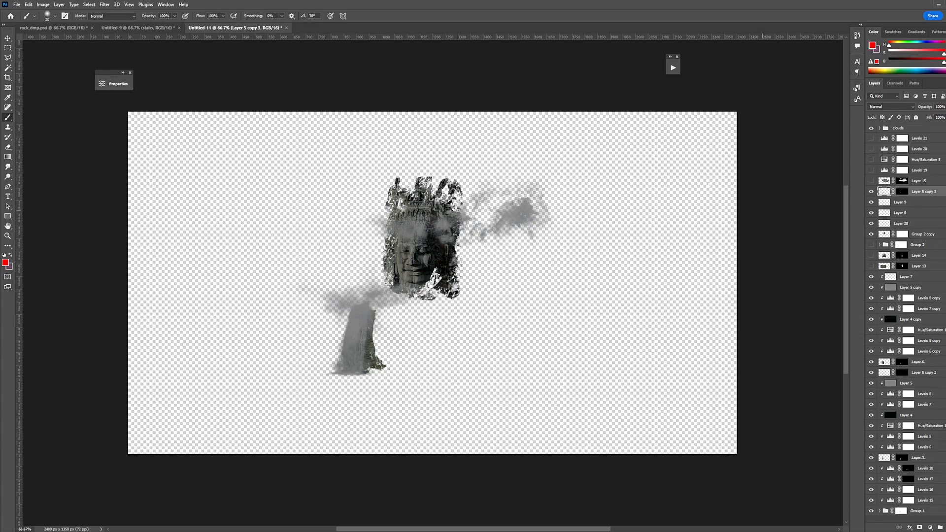
- Merge Layer 28 with the Group 2 copy layer and close the new document without saving
left_click(870, 235)
left_click(871, 235)
left_click(890, 214)
left_click(871, 214)
left_click(871, 214)
left_click(872, 224)
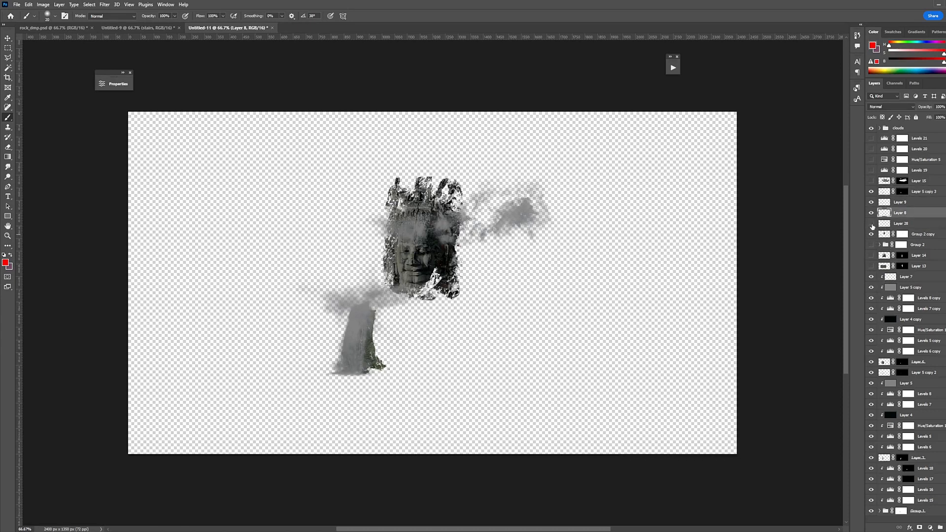
left_click(918, 226)
left_click(940, 236, "shift")
right_click(940, 236)
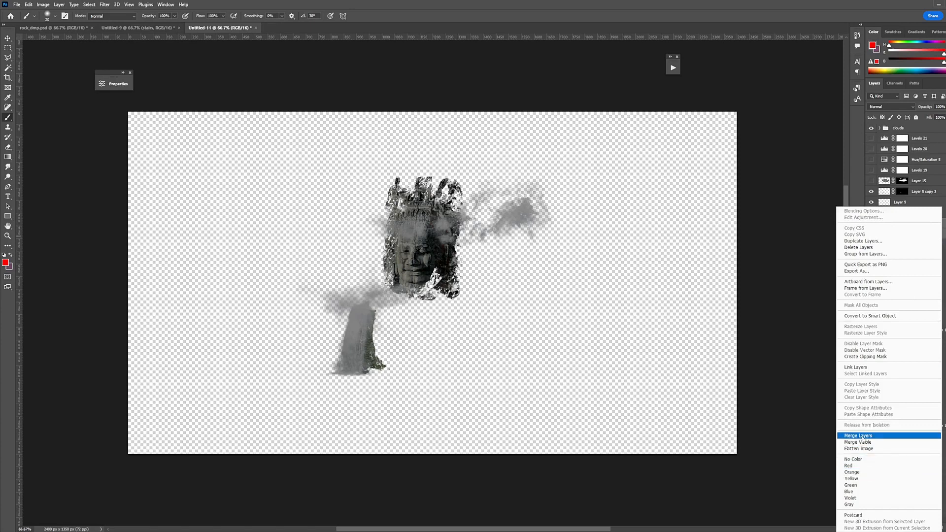
left_click(861, 435)
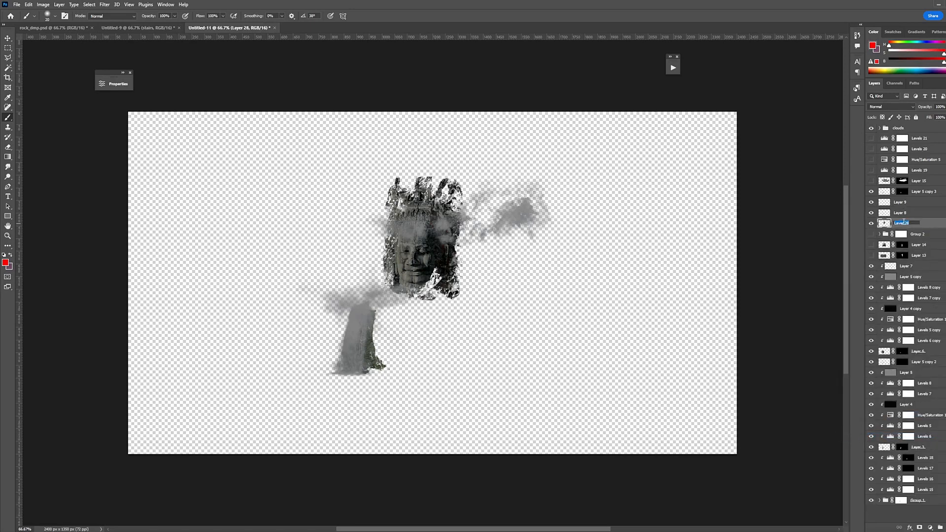
left_click(269, 29)
key("n")
- Go to the Untitled-9 document and check the clouds, head, waterfall and stairs layers by toggling each one's visibility
left_click(148, 28)
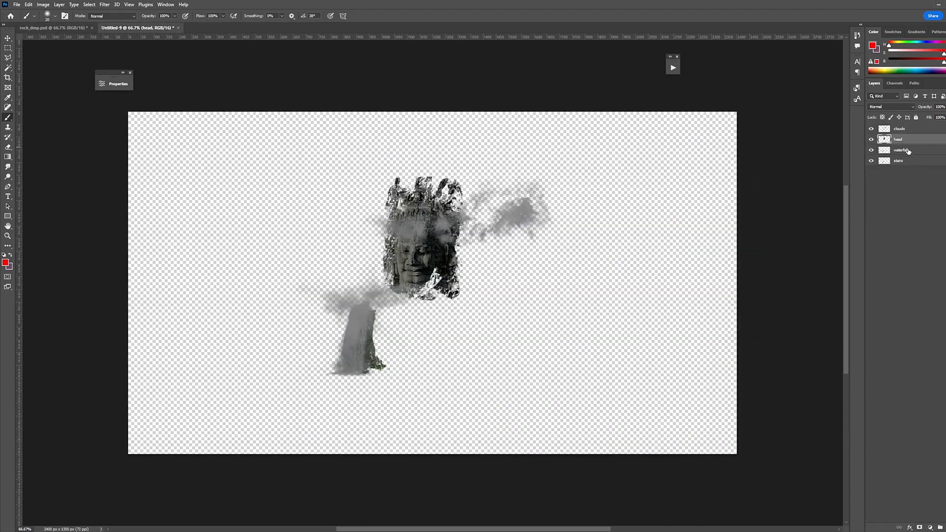
left_click(871, 128)
left_click(871, 129)
left_click(871, 139)
left_click(870, 140)
left_click(871, 150)
left_click(871, 150)
left_click(870, 161)
left_click(870, 161)
- Start the DMP_Exporter script and set its output path to a new folder named v006 inside the export folder
left_click(17, 4)
mouse_move(48, 204)
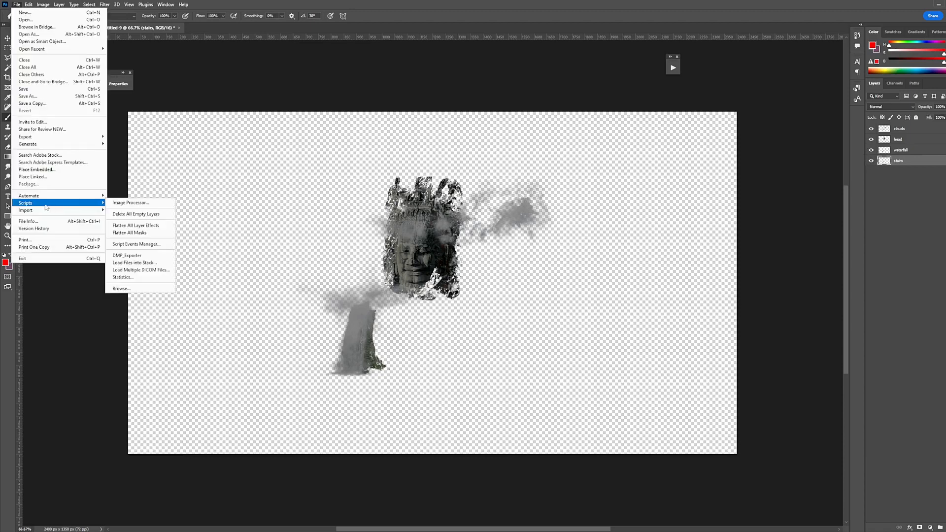
left_click(130, 255)
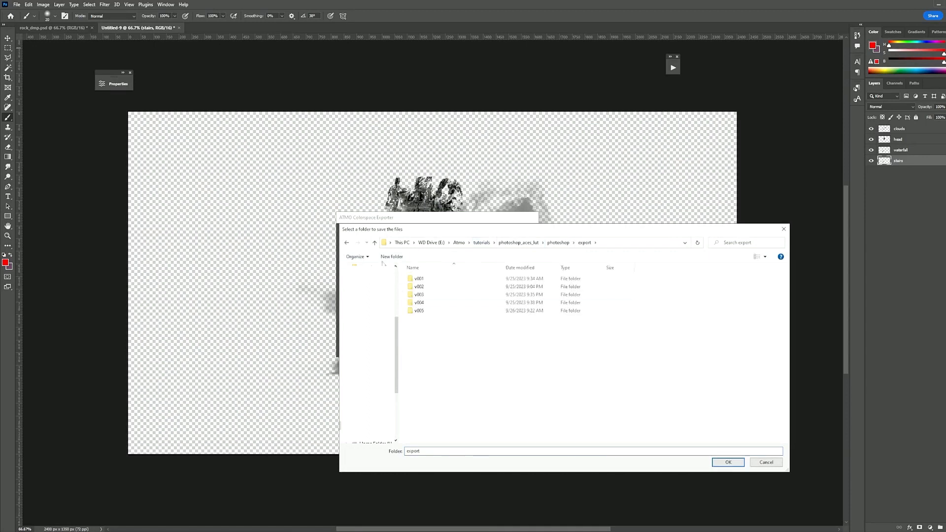
left_click(392, 256)
type("v006")
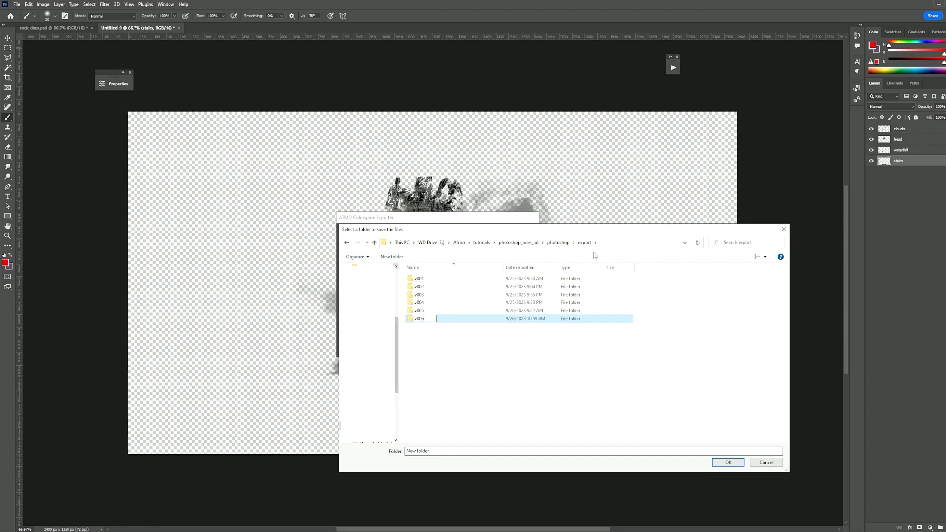
key("Return")
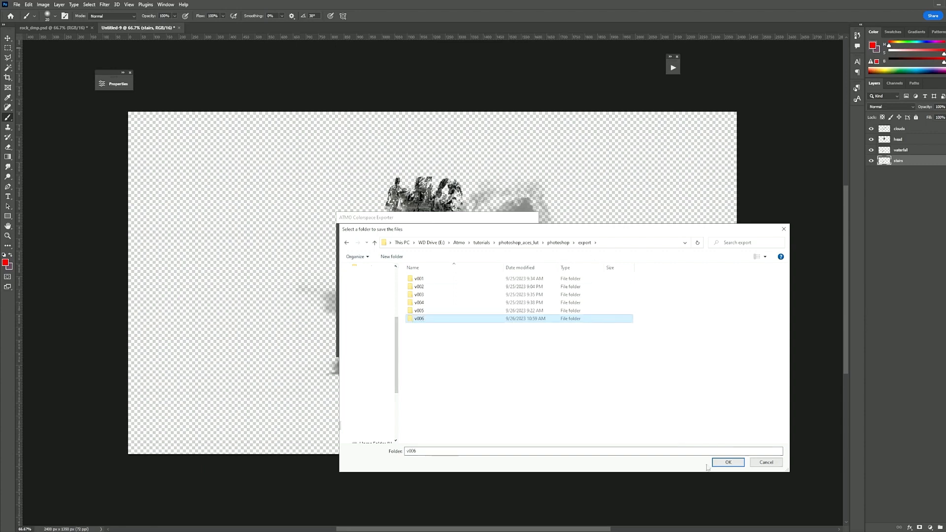
key("Return")
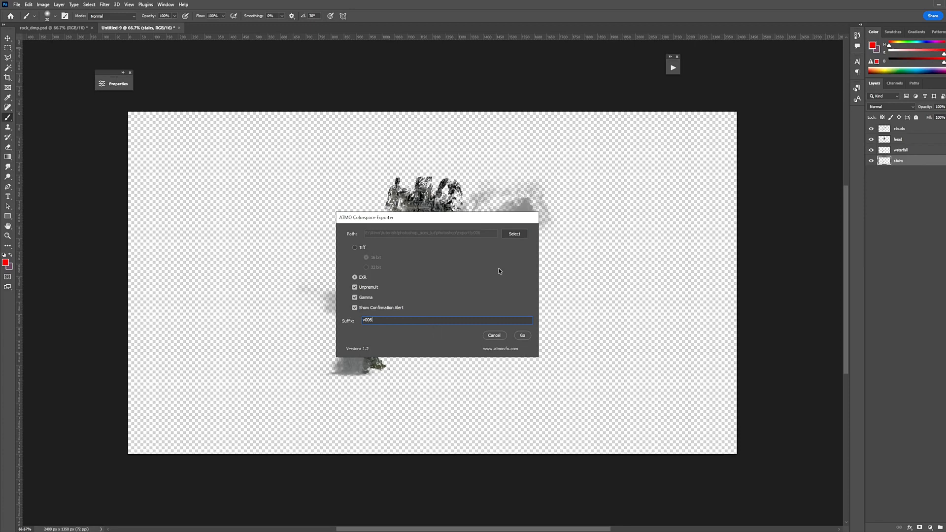
- Export the layers as EXR files with the suffix v006 and the Unpremult and Gamma options enabled
left_click(355, 298)
left_click(355, 297)
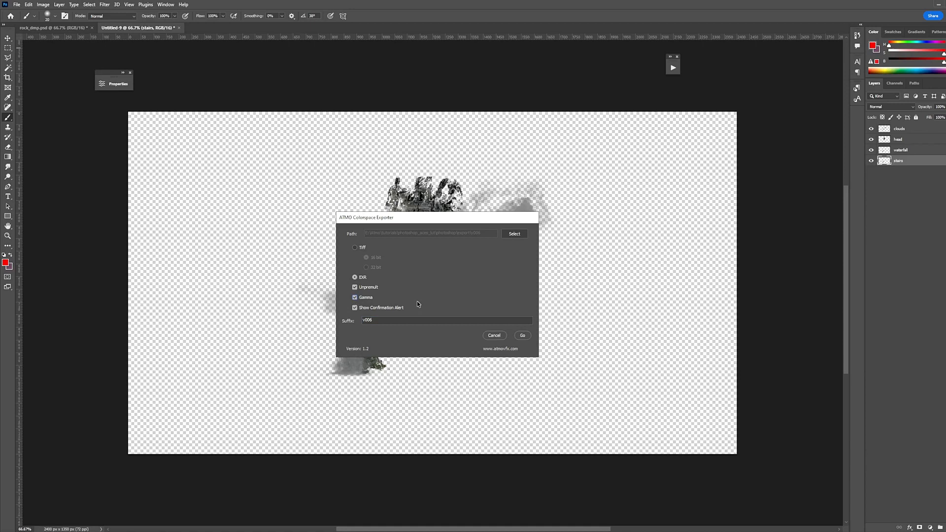
left_click(522, 336)
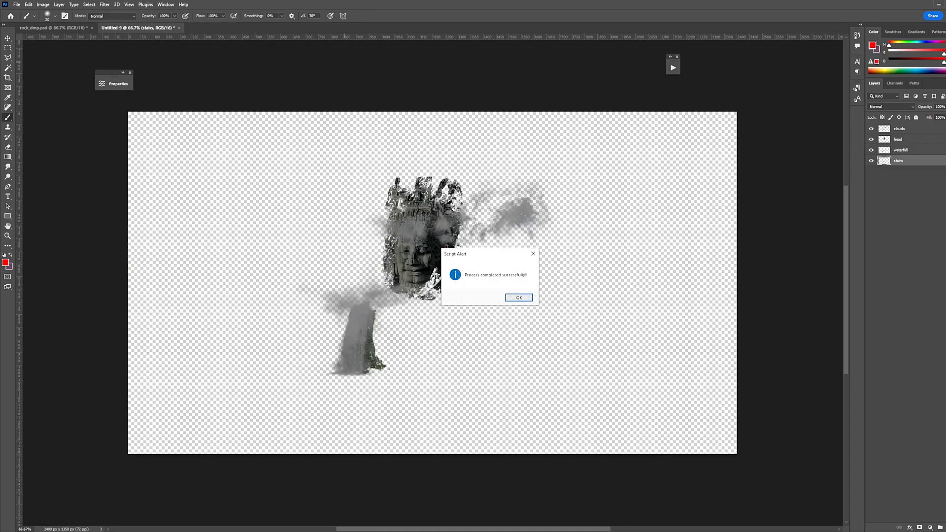
left_click(519, 298)
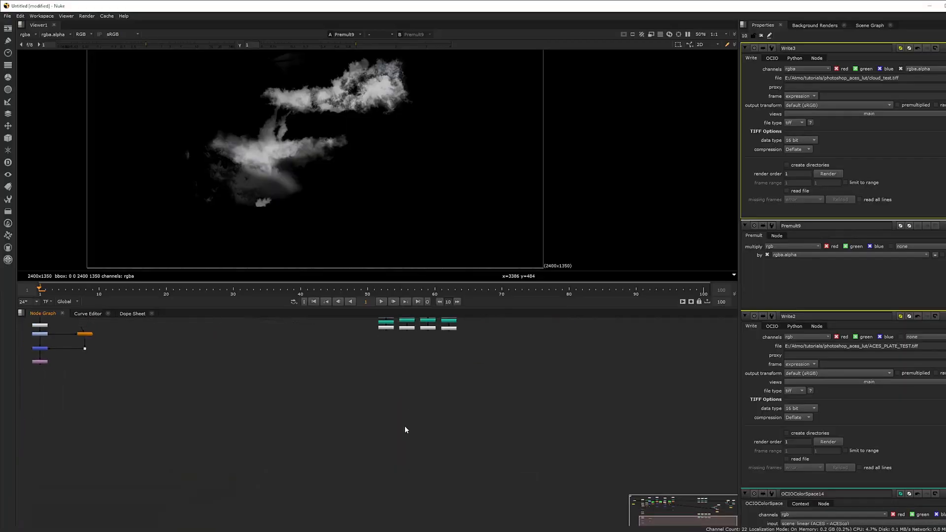
- Switch to Nuke and load the clouds, head, stairs and waterfall v006 EXR files as Read nodes
key("r")
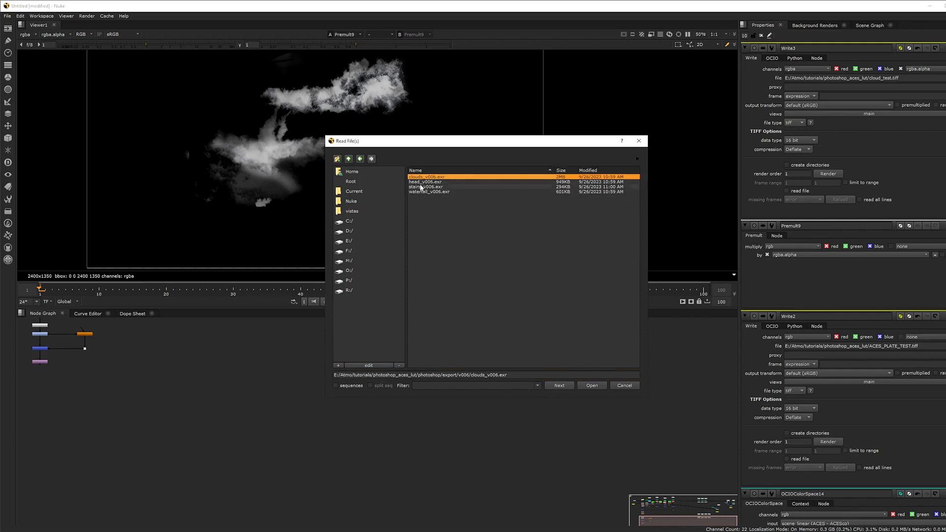
left_click(424, 192, "shift")
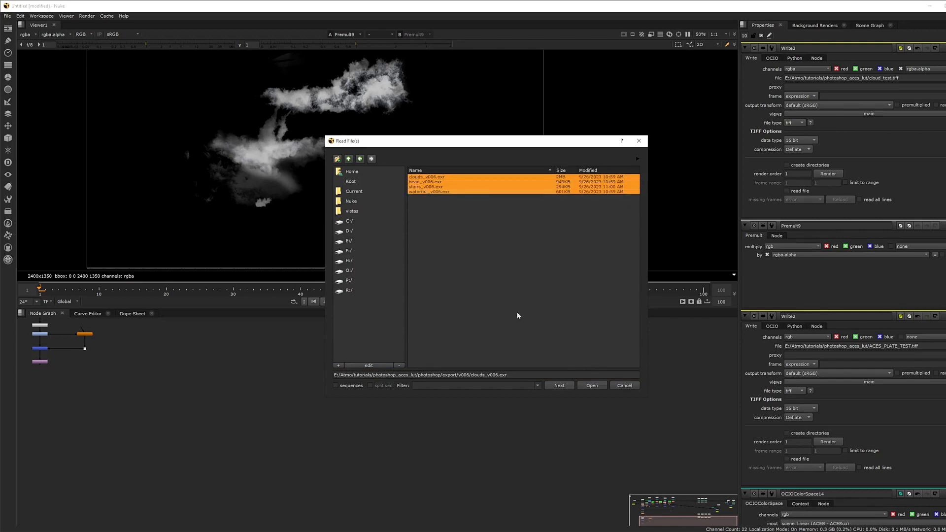
left_click(590, 385)
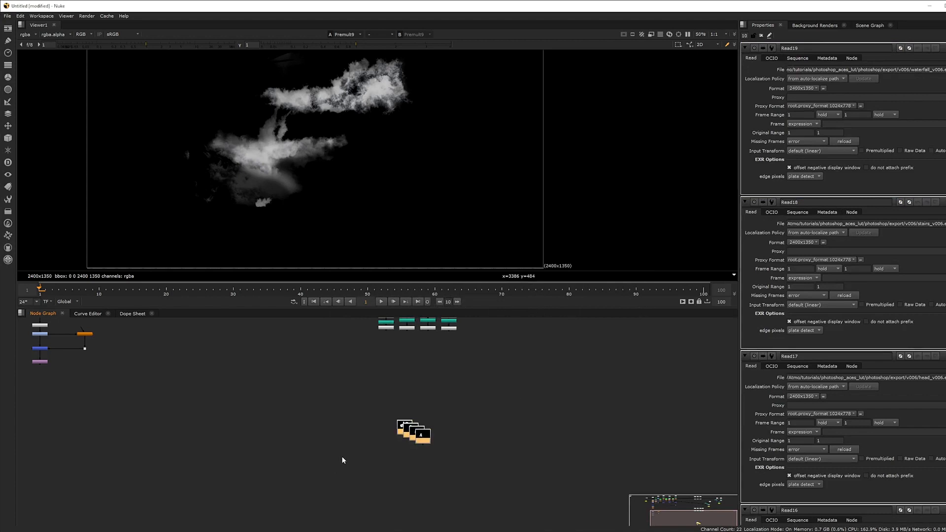
- Arrange the four new Read nodes in a row and view the head node's image and alpha channel
left_click(401, 411)
left_click(407, 426)
key("1")
key("a")
key("a")
- Copy the OCIOColorSpace and Premult nodes from the existing clouds branch to the new head Read node and view the result
left_click_drag(387, 328, 379, 350)
left_click(379, 345)
left_click(379, 352, "shift")
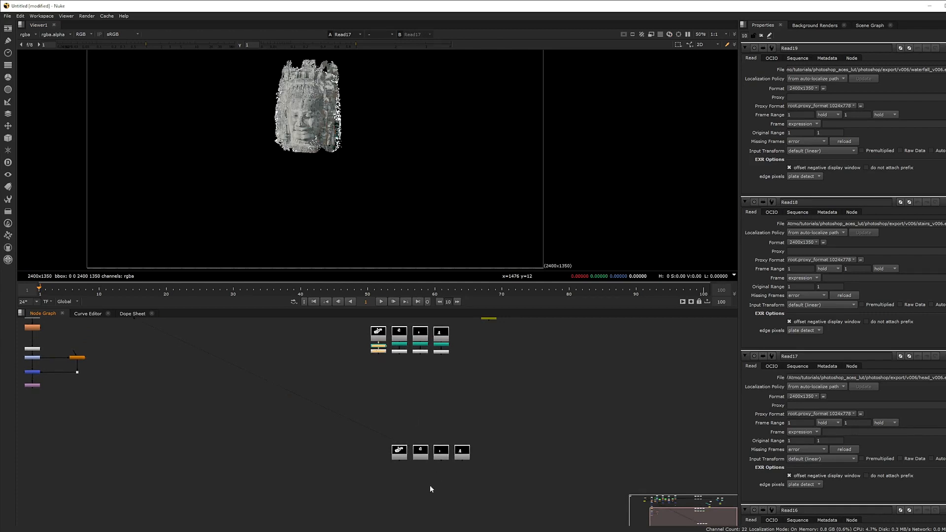
left_click(416, 459)
key("ctrl+v")
key("1")
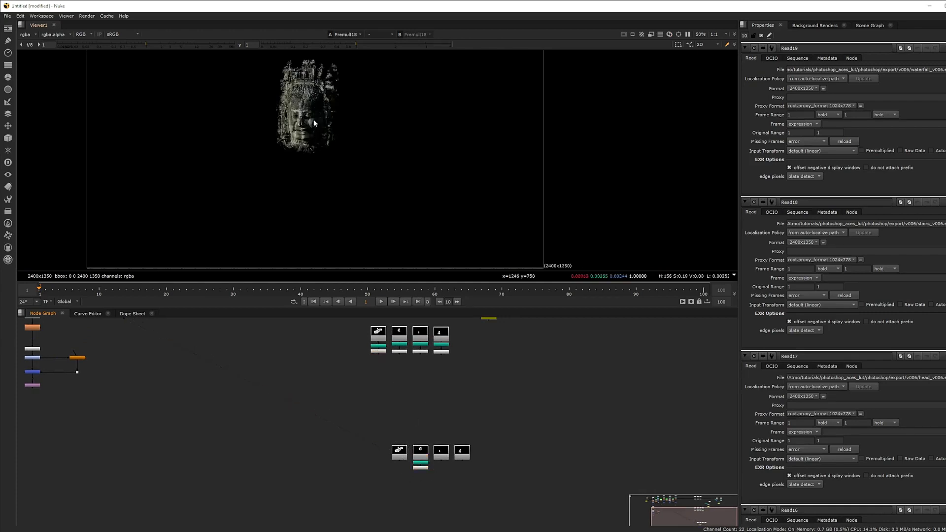
- Compare the head's OCIOColorSpace output, its alpha channel and the Premult output in the viewer
scroll(303, 162, "up", 2)
left_click(421, 455)
left_click(422, 463)
key("1")
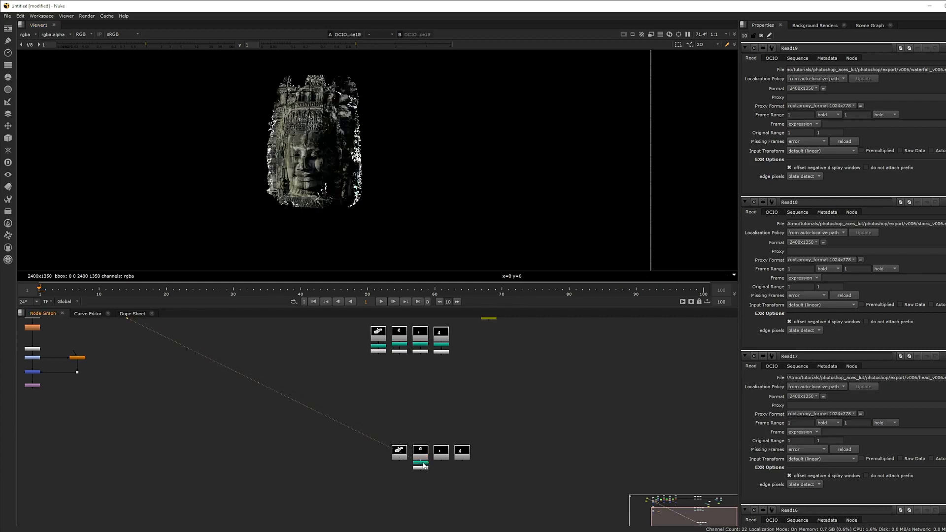
key("a")
key("a")
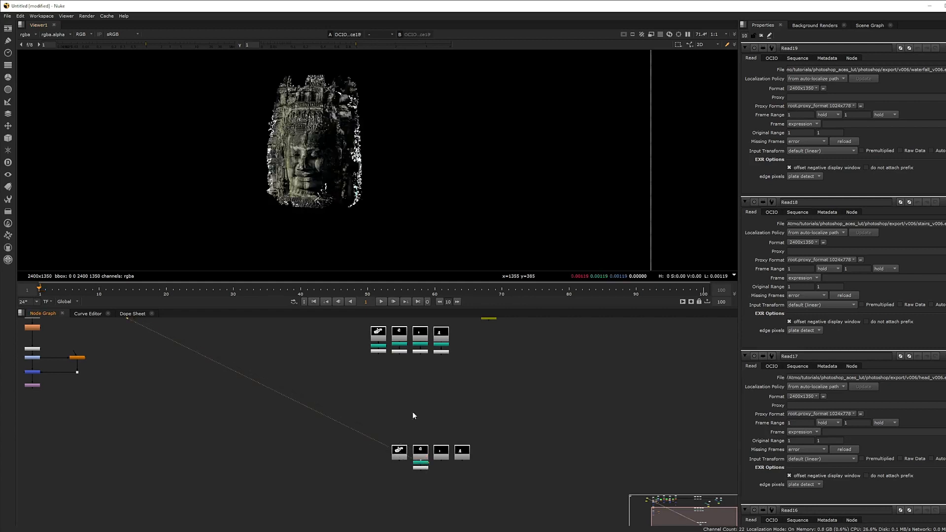
left_click(424, 468)
key("1")
scroll(329, 463, "down", 4)
scroll(377, 462, "up", 8)
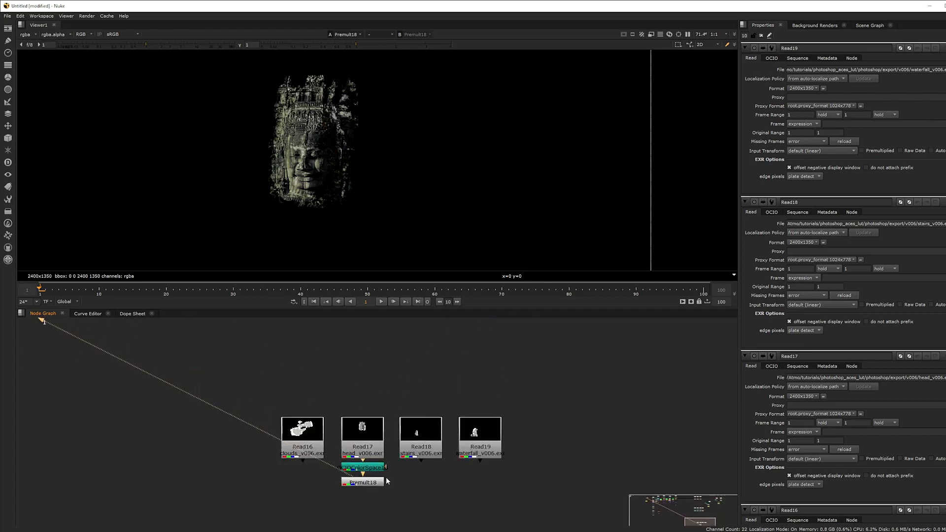
- View the source Read nodes of the main compositing tree one by one, starting with the rock plate
scroll(389, 486, "down", 6)
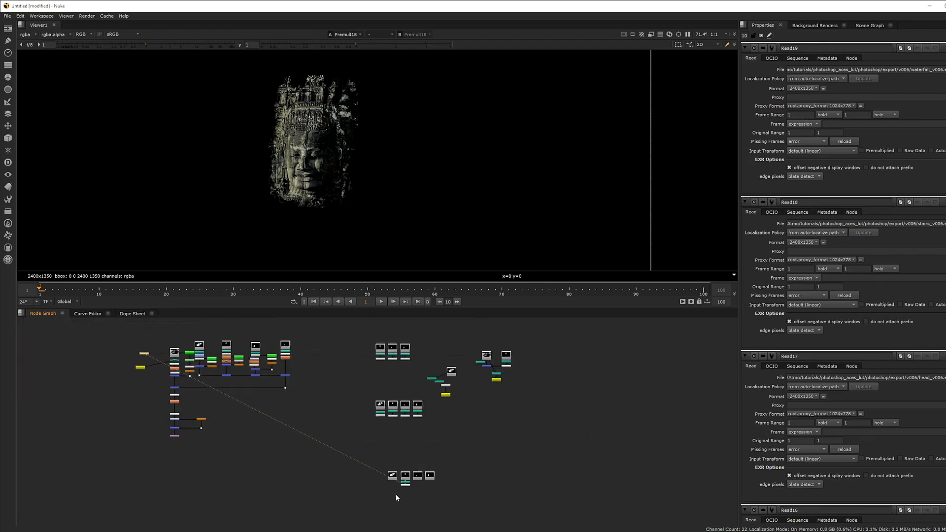
scroll(242, 405, "up", 5)
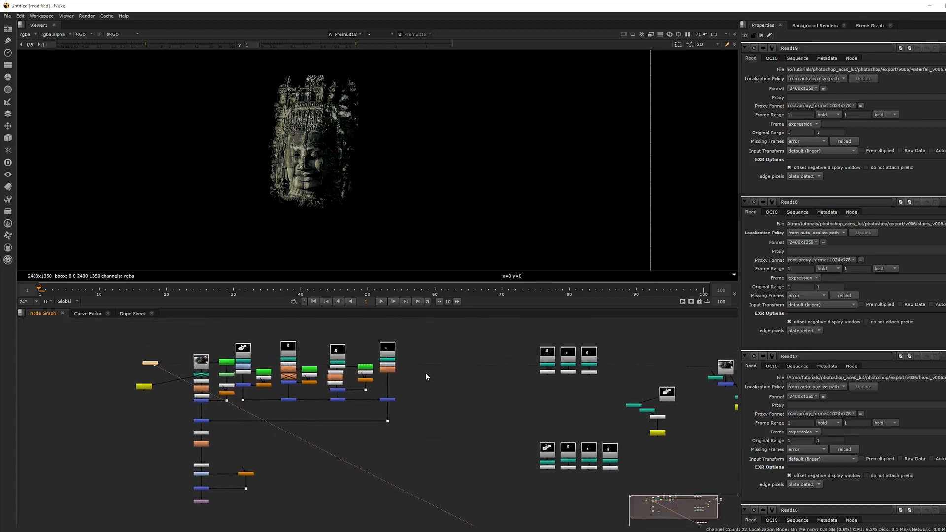
left_click_drag(429, 361, 423, 349)
left_click_drag(297, 476, 330, 484)
key("1")
left_click(271, 351)
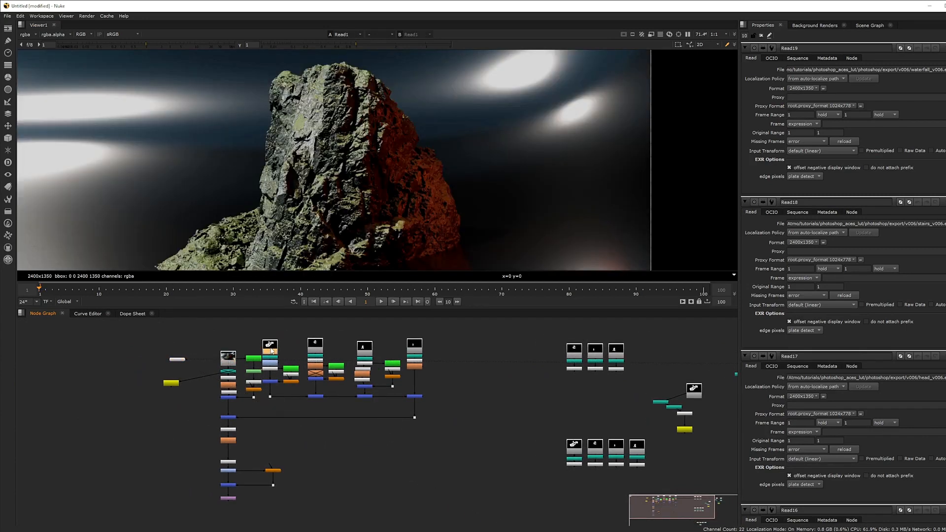
key("1")
left_click(316, 349)
key("1")
left_click(364, 351)
key("1")
left_click(407, 352)
key("1")
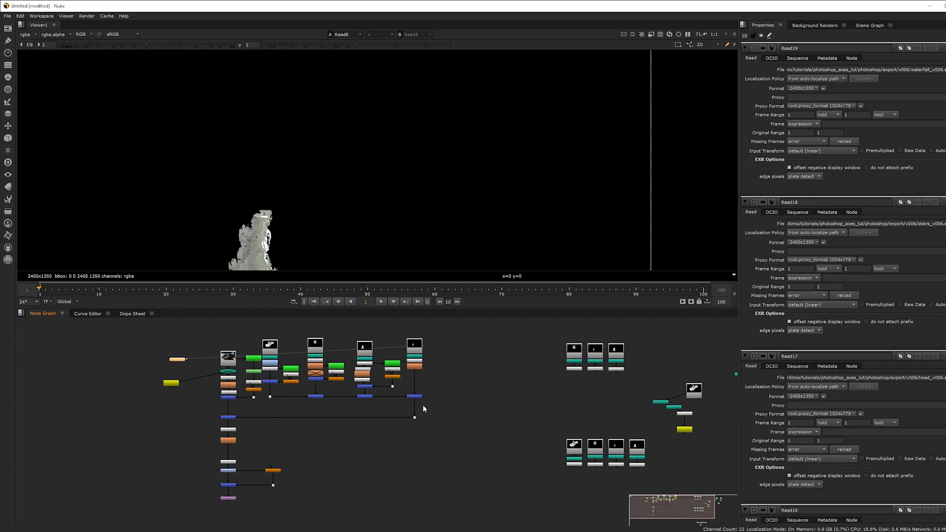
- View the final merged composite from the last Merge node of the main compositing tree
scroll(418, 410, "down", 3)
left_click(307, 460)
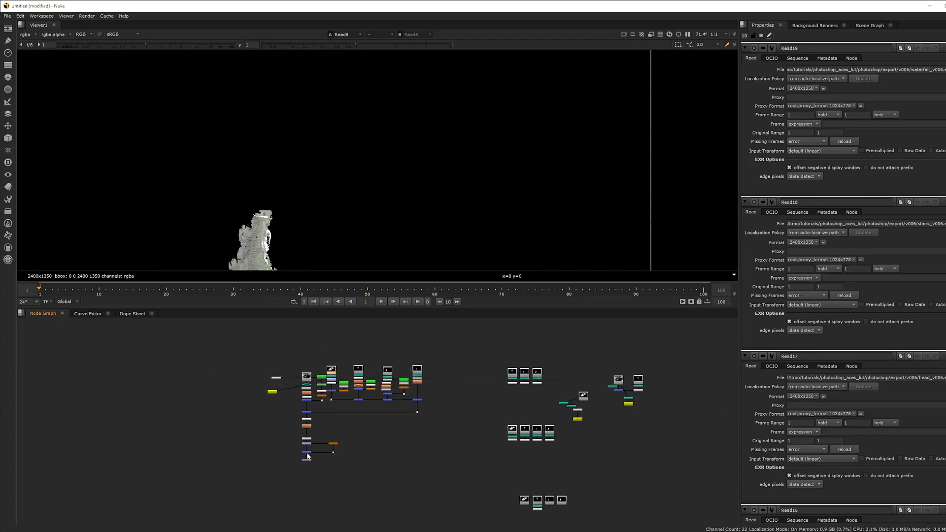
key("1")
scroll(333, 196, "down", 3)
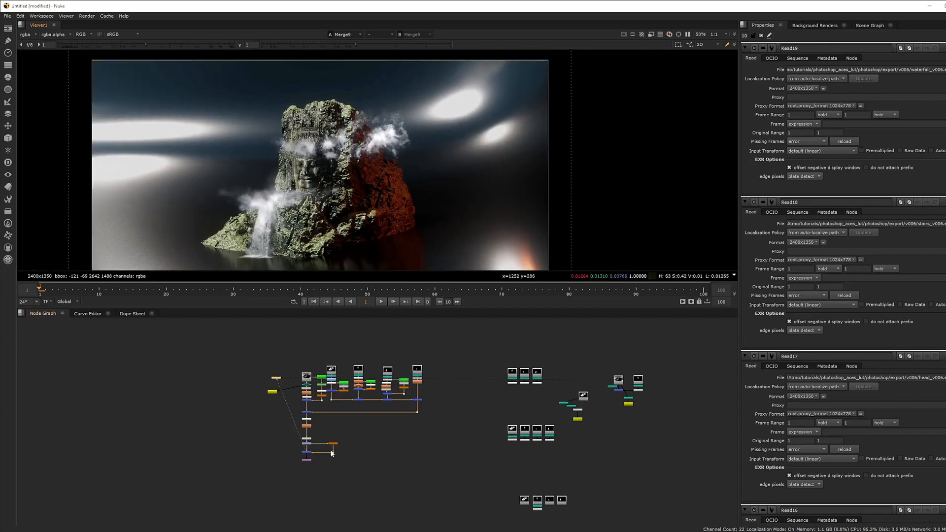
- Toggle the painted-layer Read nodes in the main tree off and on, together and one by one, to check the composite
scroll(326, 454, "up", 2)
scroll(353, 474, "up", 1)
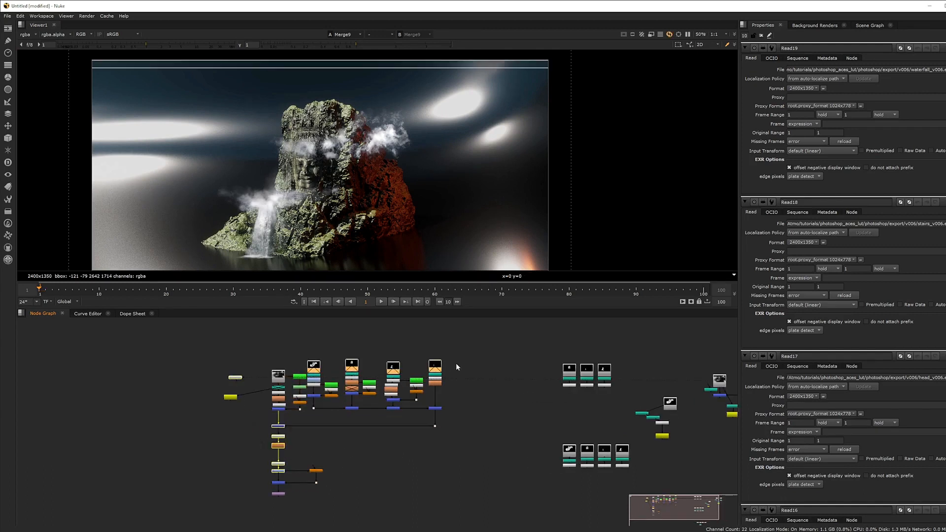
key("d")
key("d")
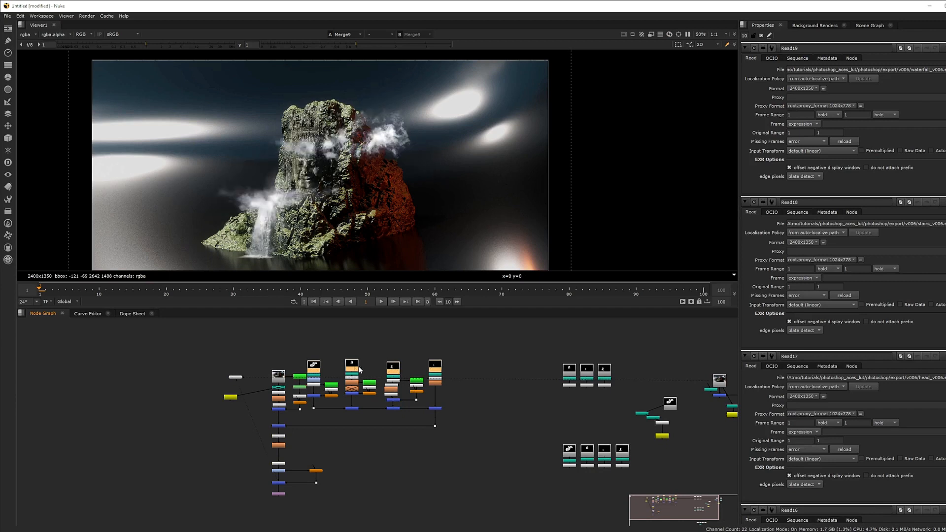
key("d")
key("d")
left_click(350, 369)
key("d")
key("d")
left_click(393, 367)
key("d")
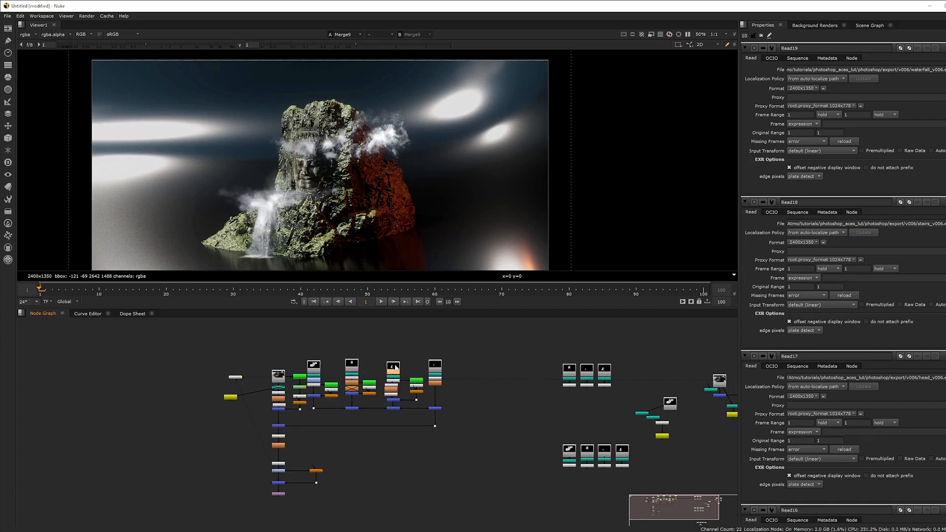
left_click(435, 370)
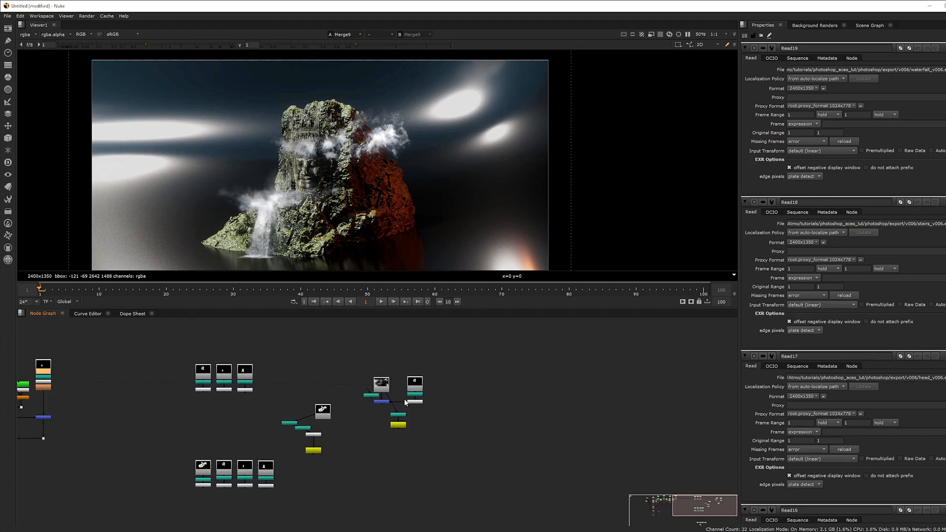
- Detach the OCIOColorSpace node below Read14, place a copy of the rock_with_aces.exr Read node in empty space and view it
scroll(383, 406, "up", 5)
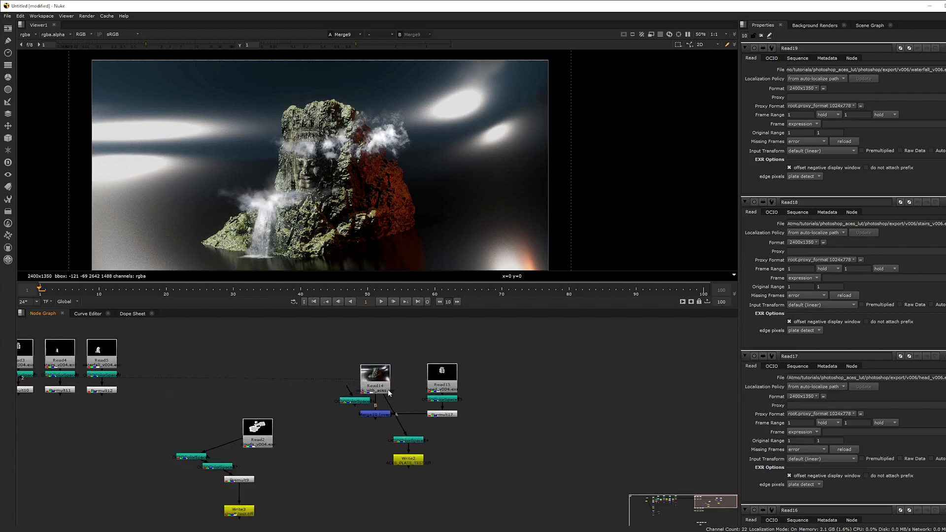
left_click_drag(414, 474, 414, 387)
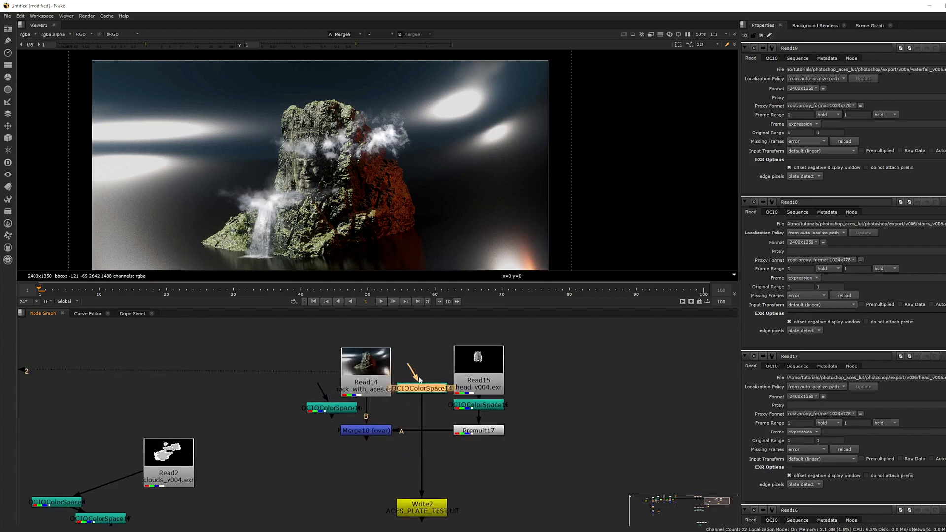
left_click(417, 382)
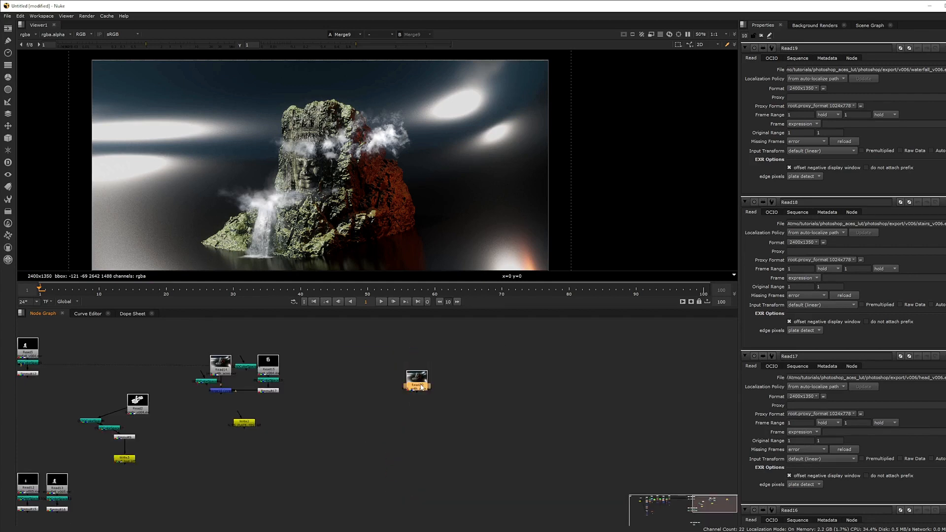
key("1")
left_click_drag(422, 388, 417, 377)
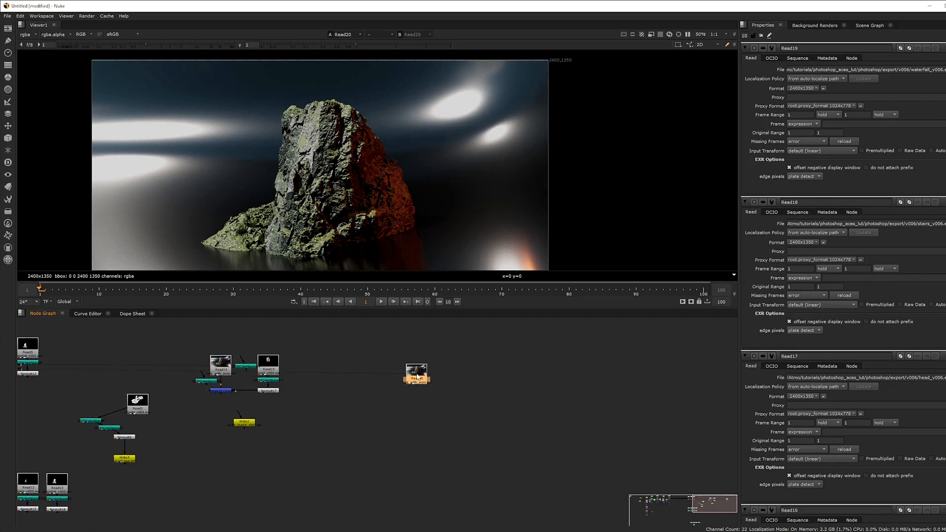
- Add an OCIOColorSpace node under the copied rock plate and set its output to texture_paint (ACES - ACEScc)
key("Tab")
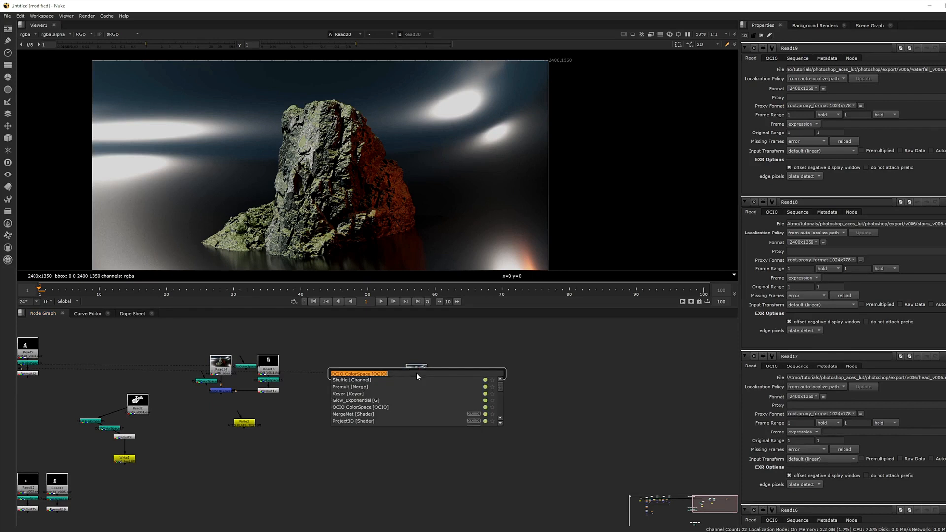
key("Return")
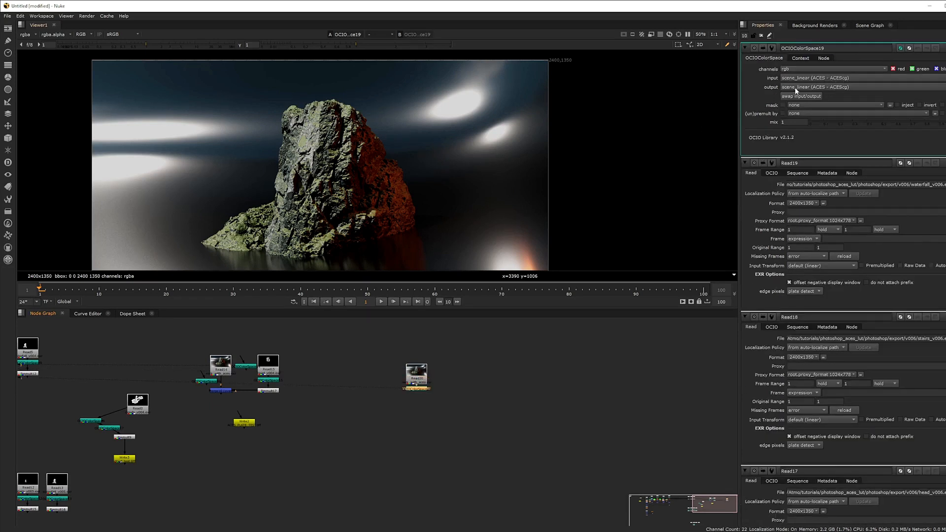
left_click(840, 89)
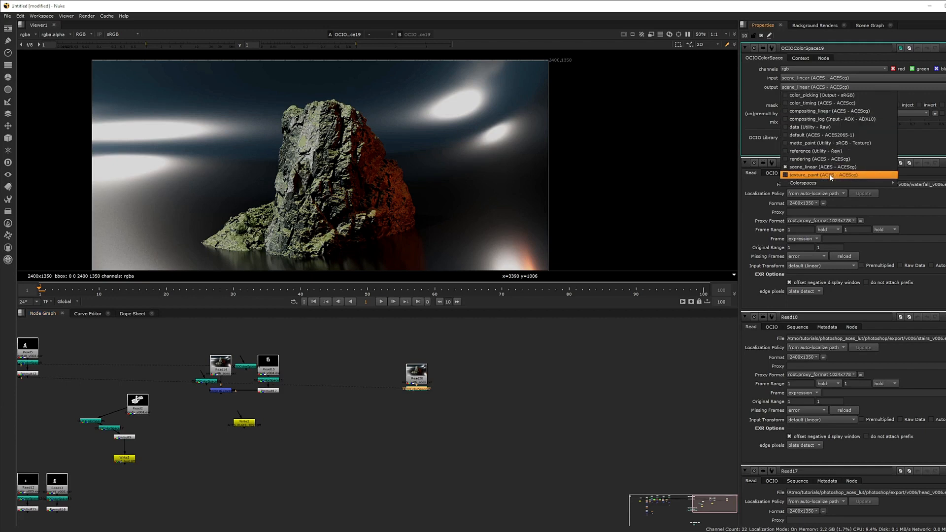
left_click(837, 158)
scroll(338, 166, "down", 1)
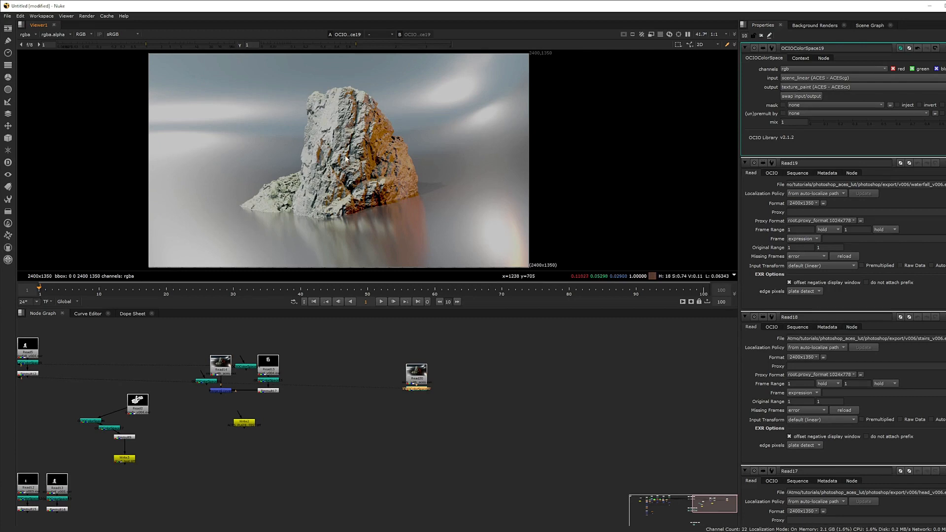
- Connect the Write2 node beneath the new OCIOColorSpace node and open its properties
left_click_drag(244, 422, 414, 376)
scroll(407, 402, "up", 2)
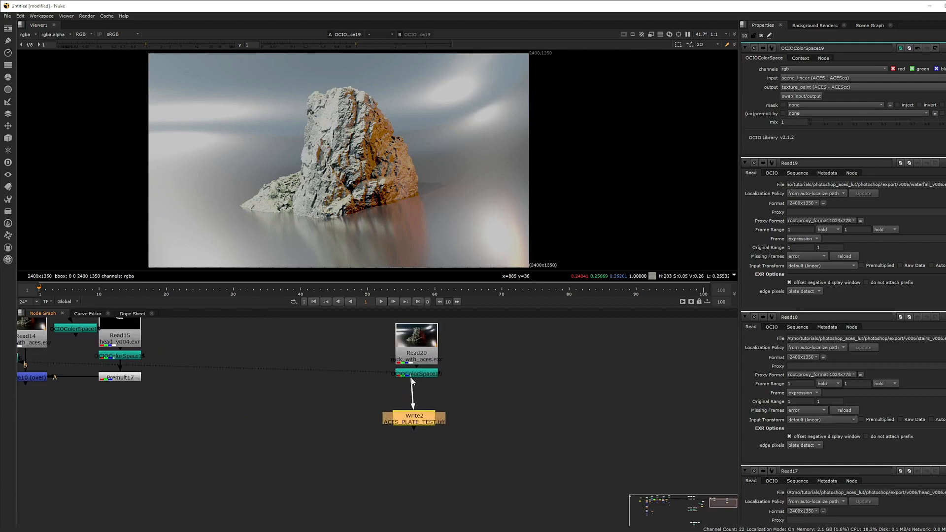
double_click(414, 415)
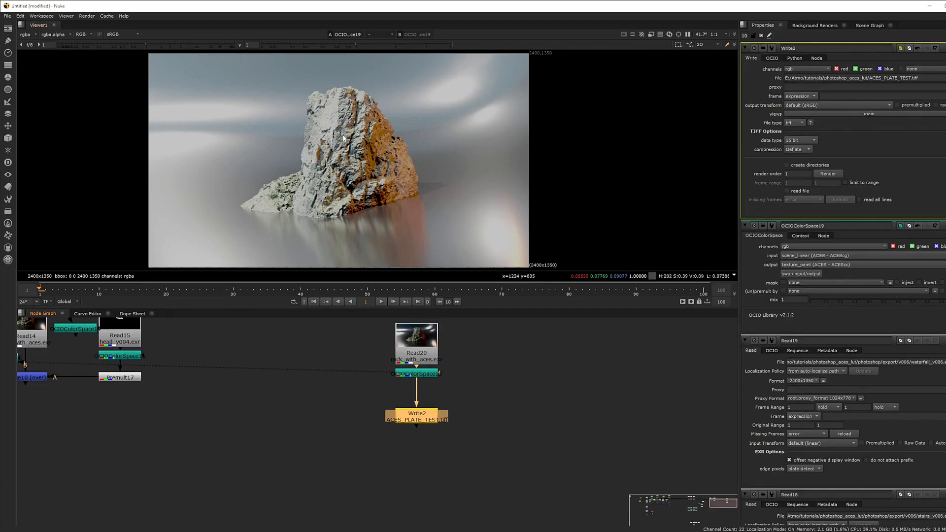
left_click_drag(444, 232, 434, 236)
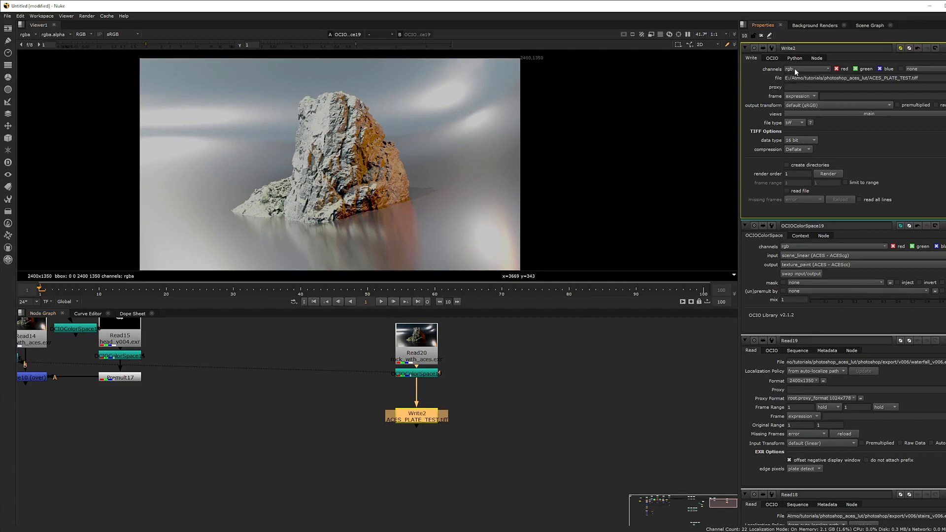
- Set the Write2 output file to ACES_PLATE_TEST_02.exr in the photoshop_aces_lut folder
left_click(460, 375)
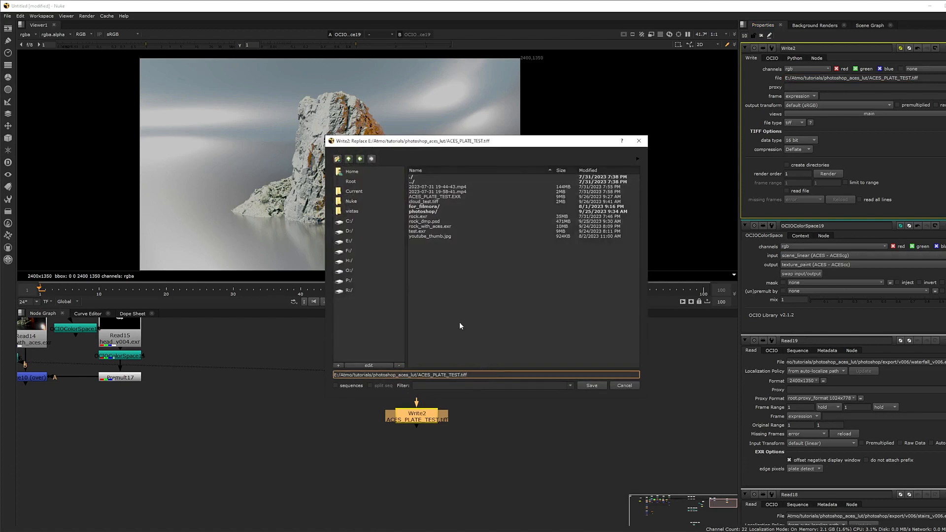
type("_02")
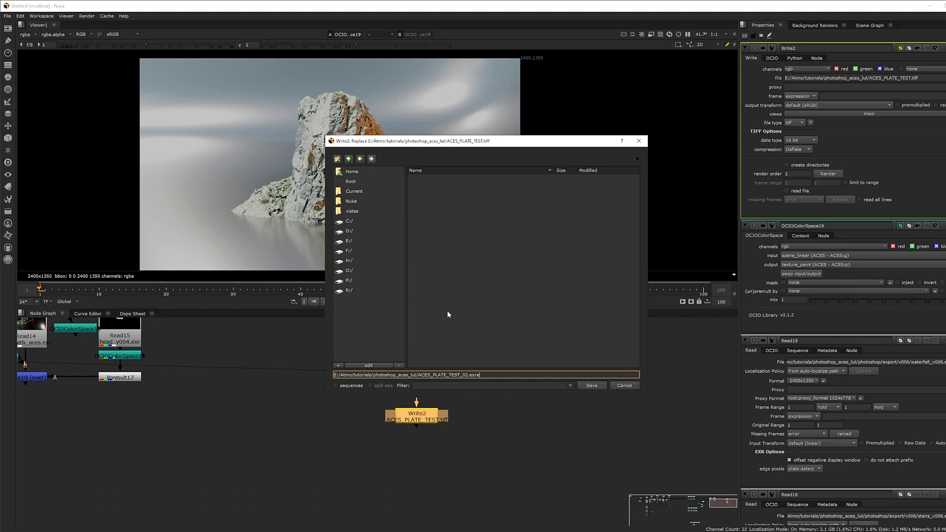
left_click(591, 386)
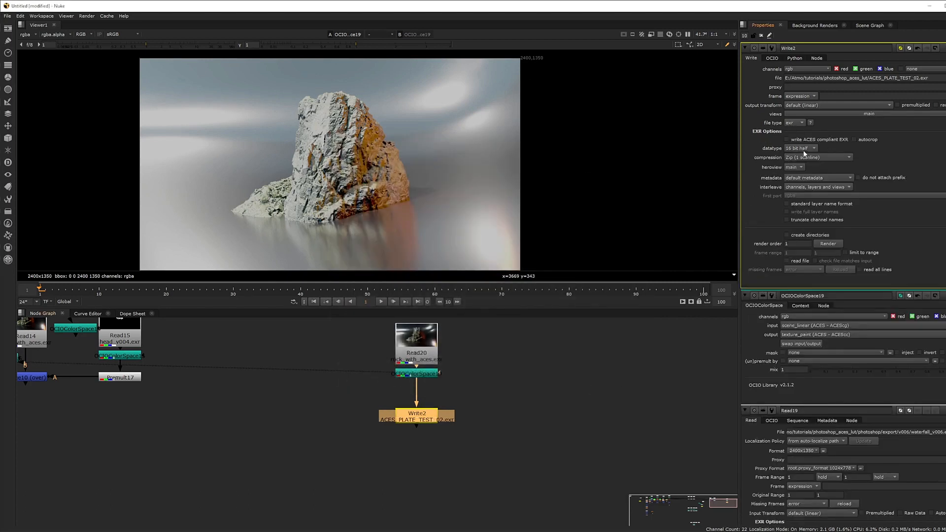
- Switch the Write2 channels to rgba and back to rgb
left_click(812, 69)
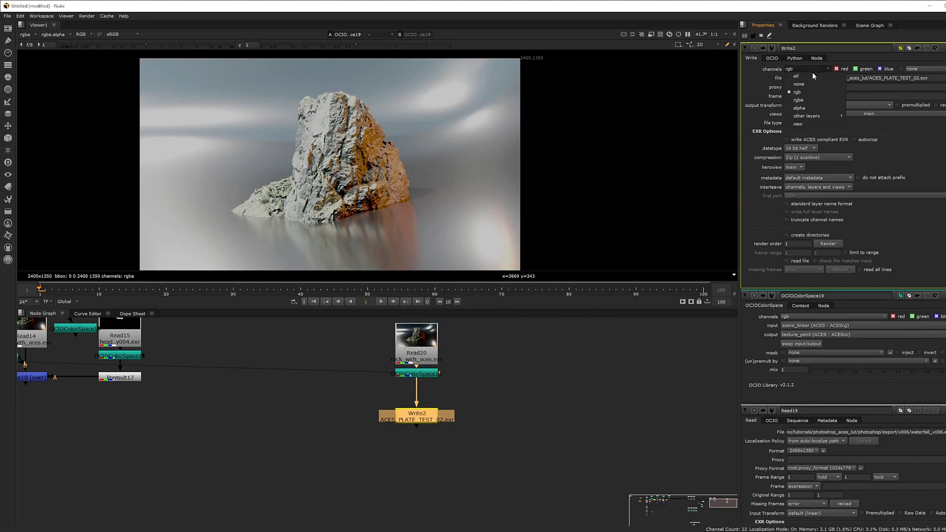
left_click(805, 101)
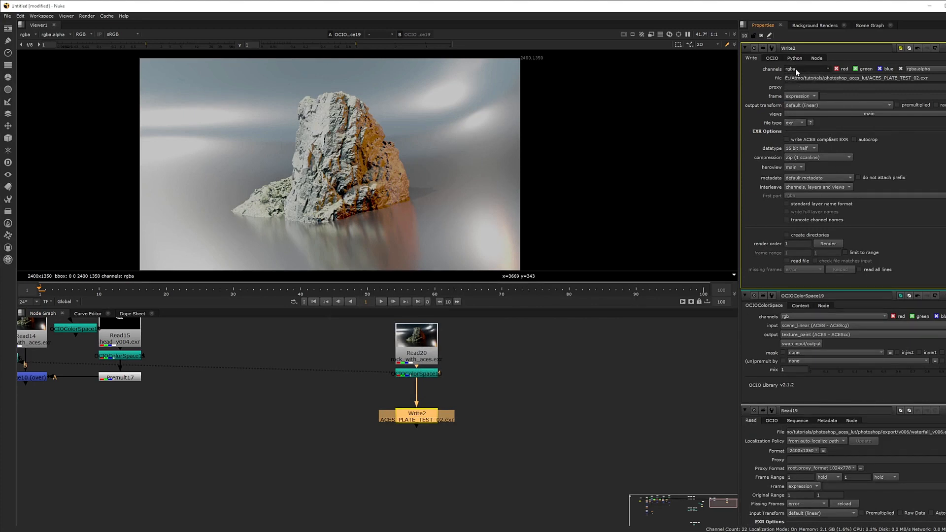
left_click(807, 69)
left_click(803, 91)
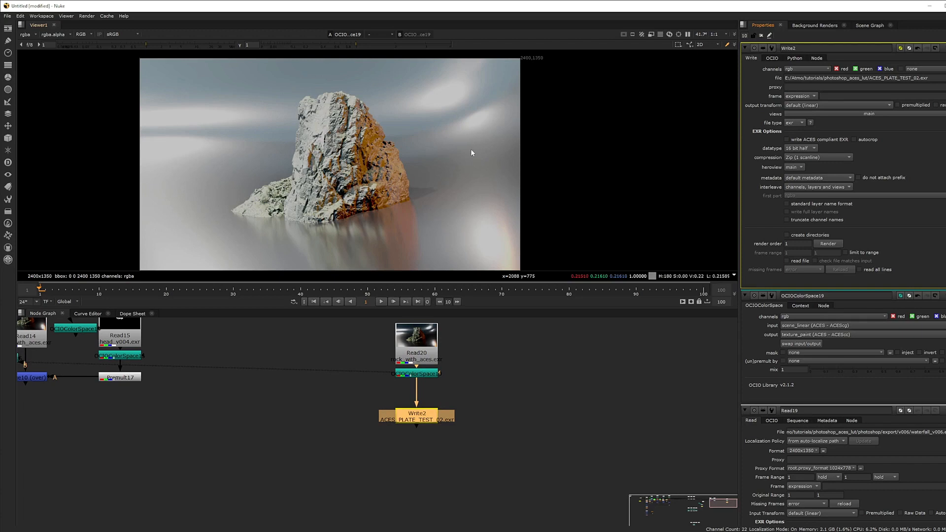
- Render the plate from Write2 and open ACES_PLATE_TEST_02.exr in Photoshop with its alpha channel data as transparency
left_click(833, 248)
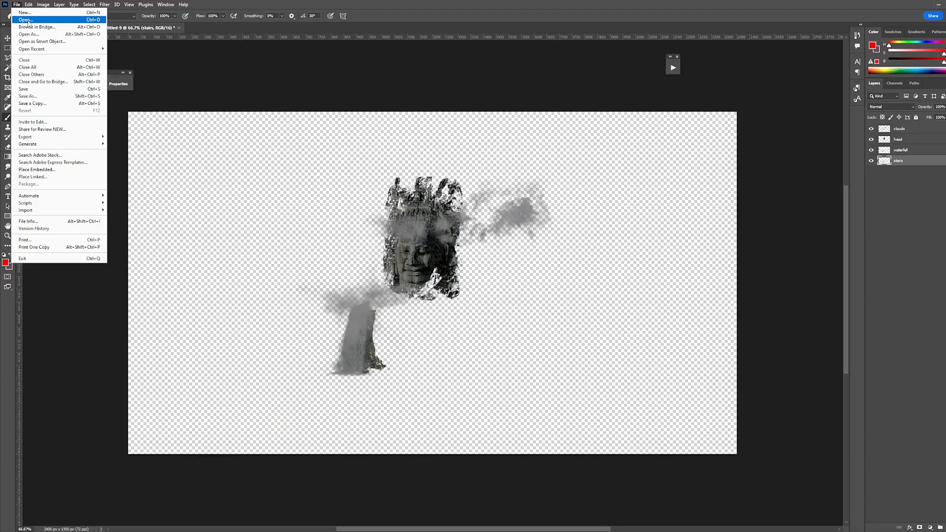
left_click(28, 21)
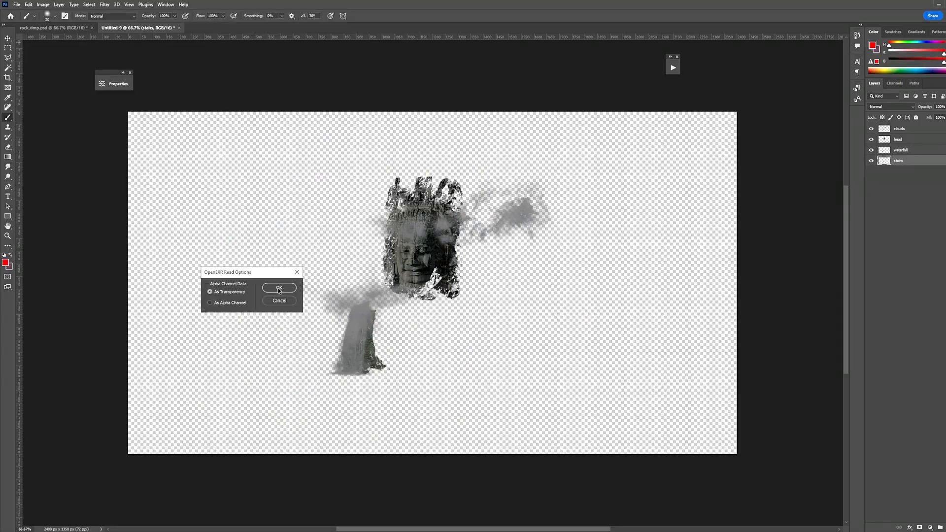
key("Return")
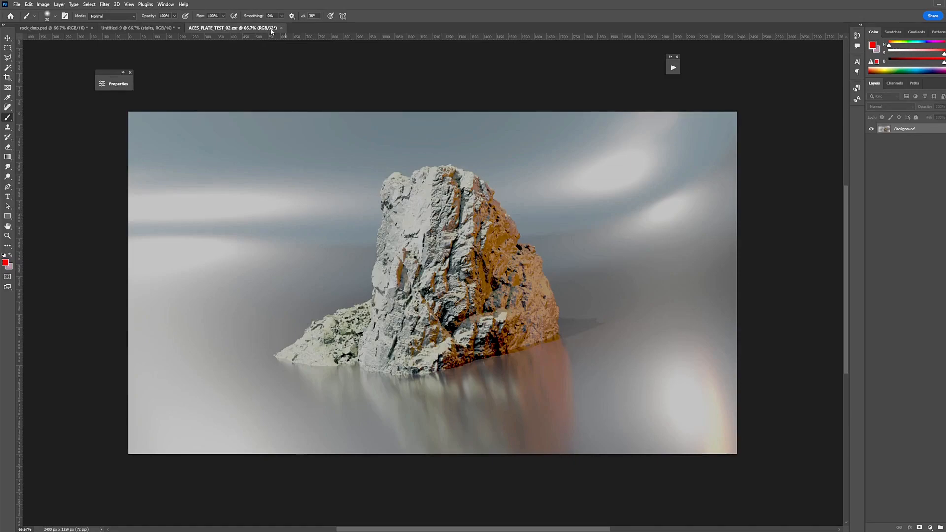
- Run the 32-->16 action on the ACES_PLATE_TEST_02.exr document
left_click(673, 68)
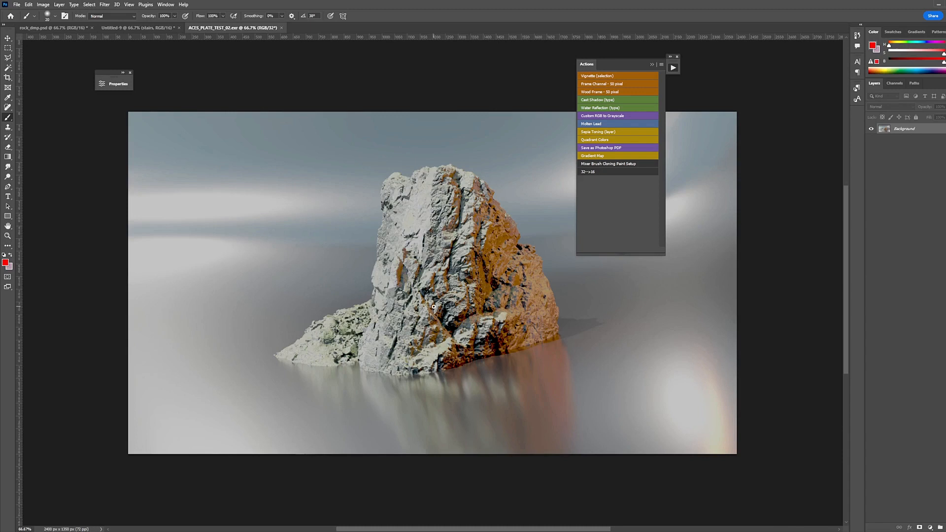
left_click(587, 171)
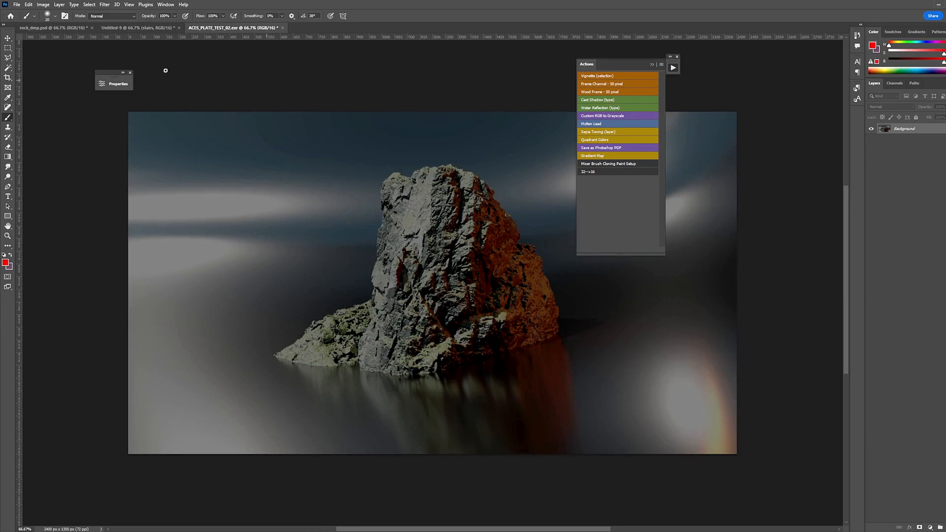
- Duplicate the Color Lookup 1 adjustment layer from rock_dmp.psd into the ACES_PLATE_TEST_02.exr document
left_click(60, 28)
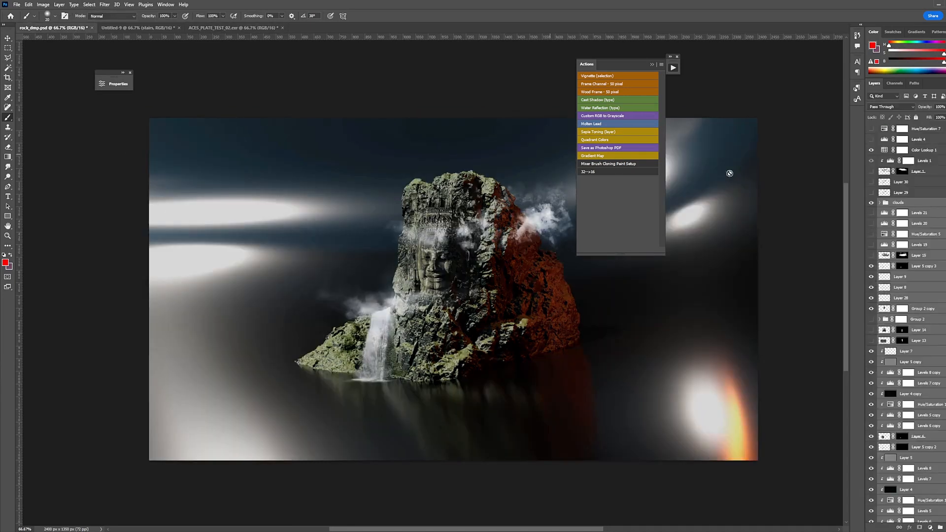
right_click(894, 151)
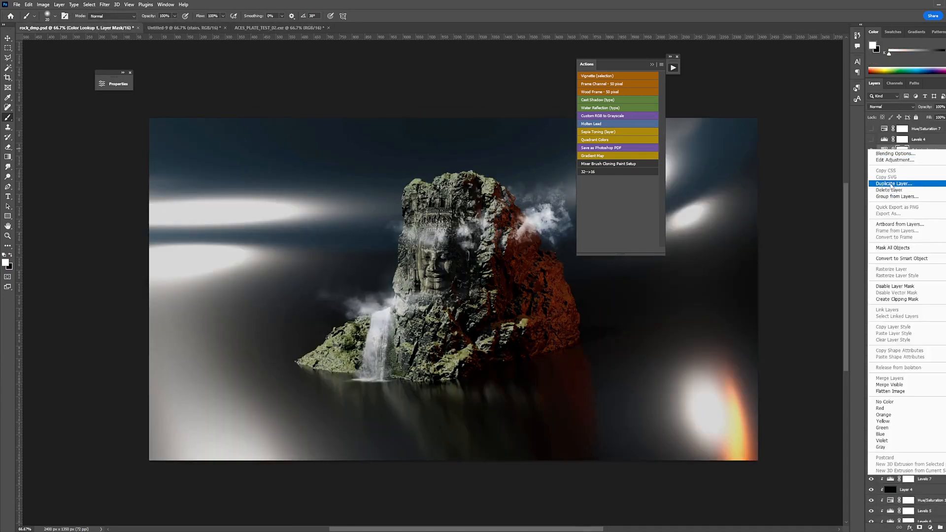
left_click(894, 183)
left_click(344, 329)
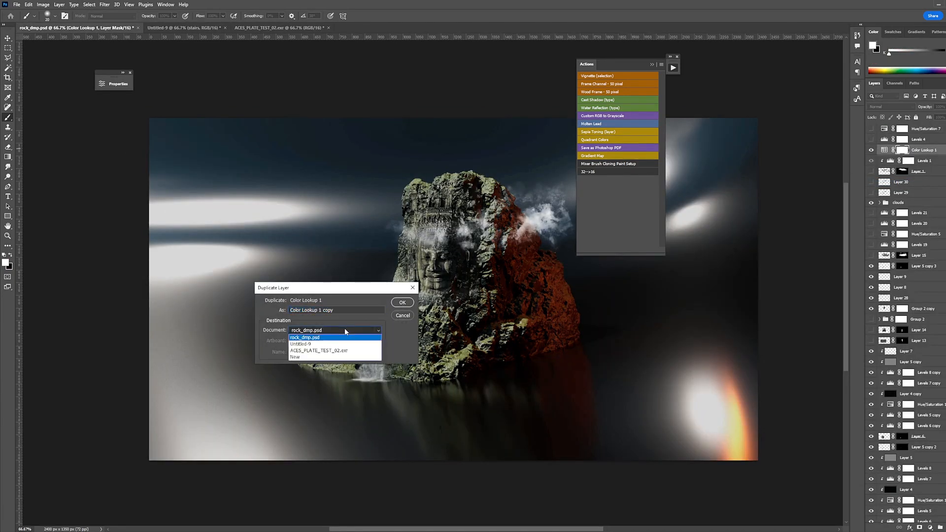
left_click(326, 356)
left_click(401, 303)
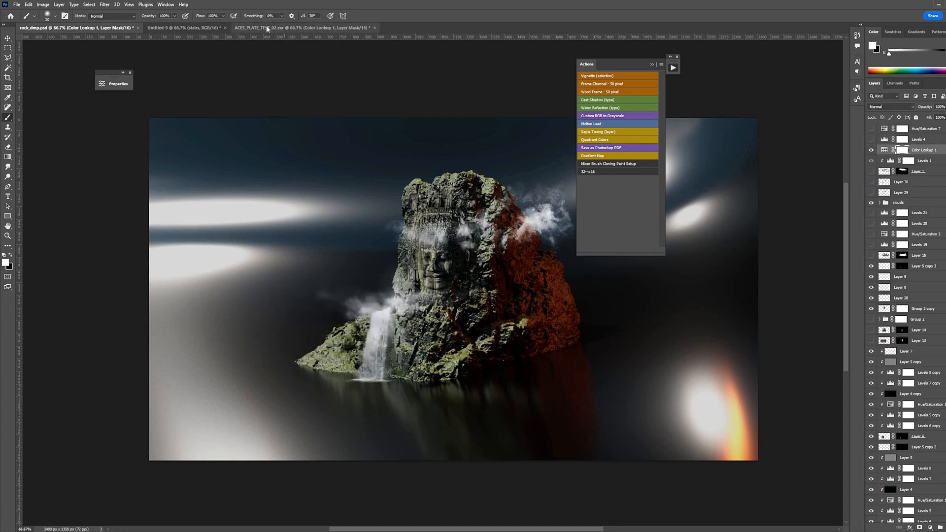
- Toggle the Color Lookup 1 layer in the ACES_PLATE_TEST_02.exr document off and on to compare the plate
left_click(274, 28)
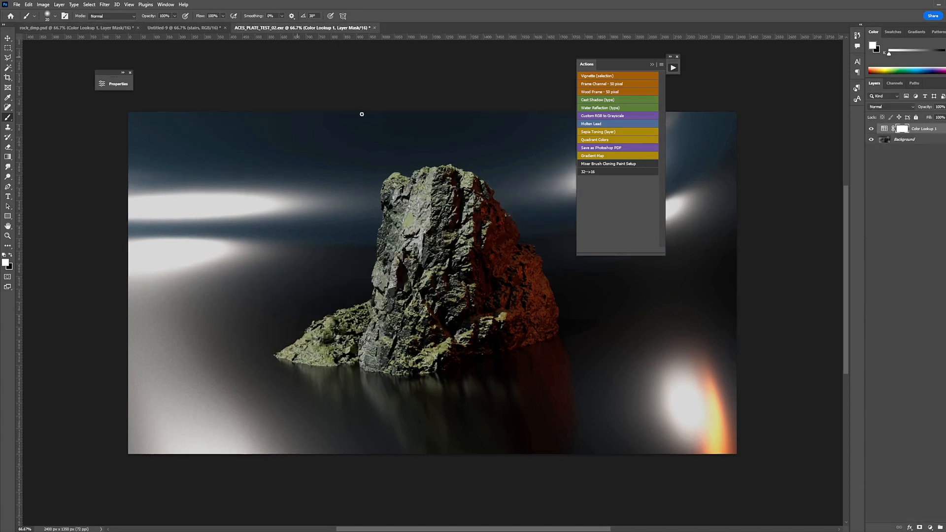
left_click(871, 129)
left_click(871, 129)
- Try adding a second Color Lookup adjustment layer and loading a 3D LUT file into it
left_click(929, 527)
left_click(926, 485)
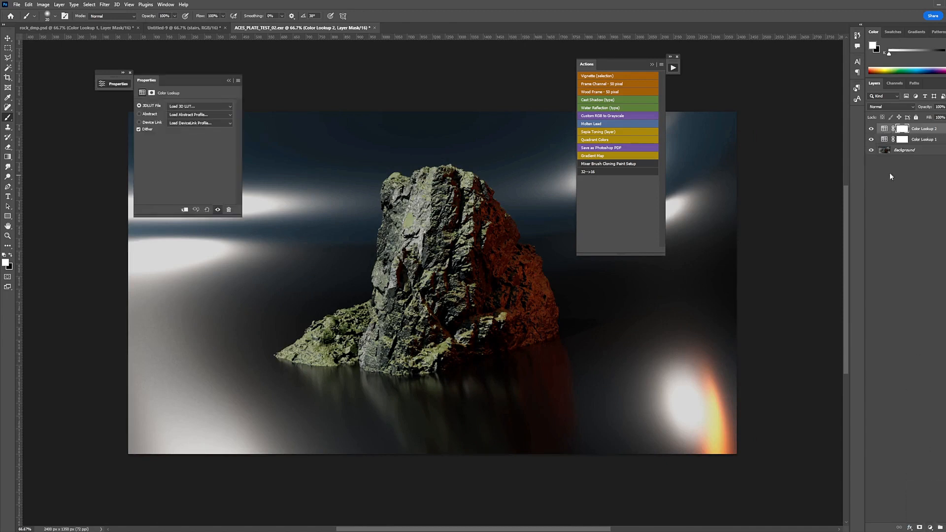
left_click(190, 109)
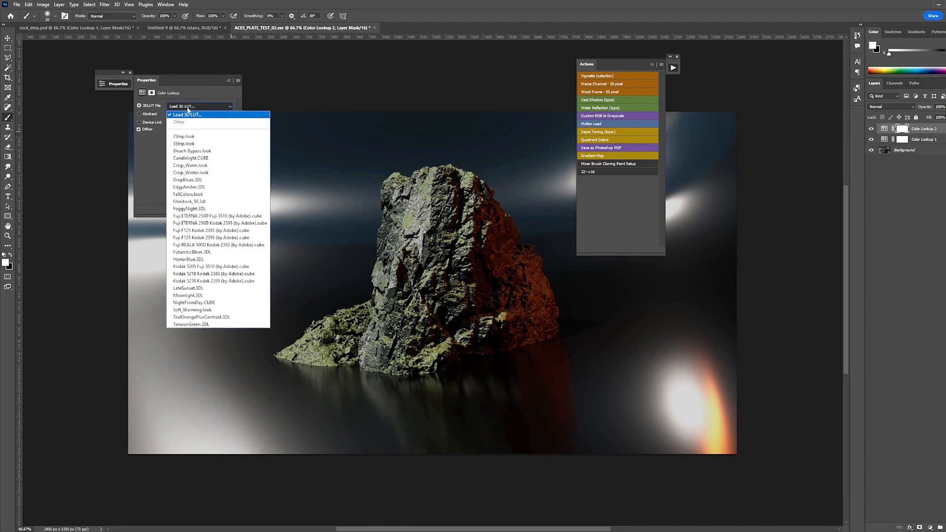
left_click(191, 112)
left_click(581, 81)
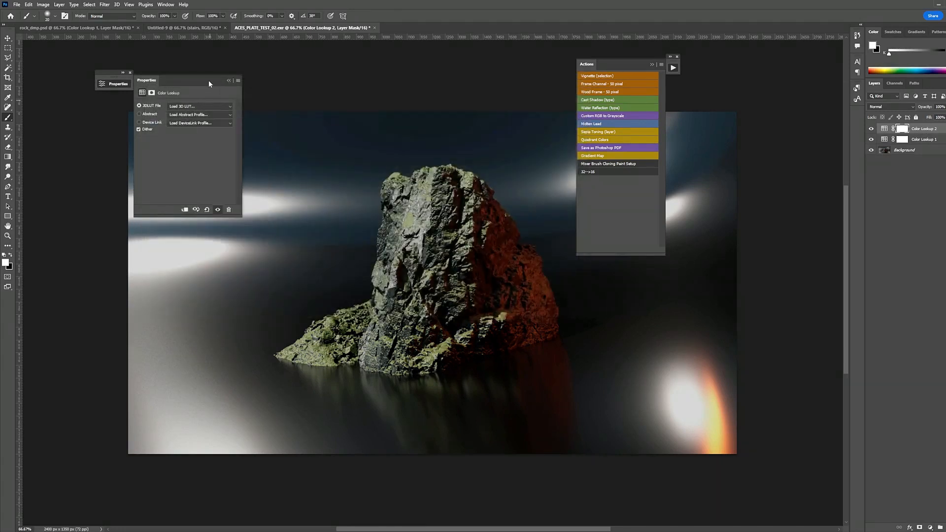
left_click_drag(240, 74, 269, 105)
left_click(267, 104)
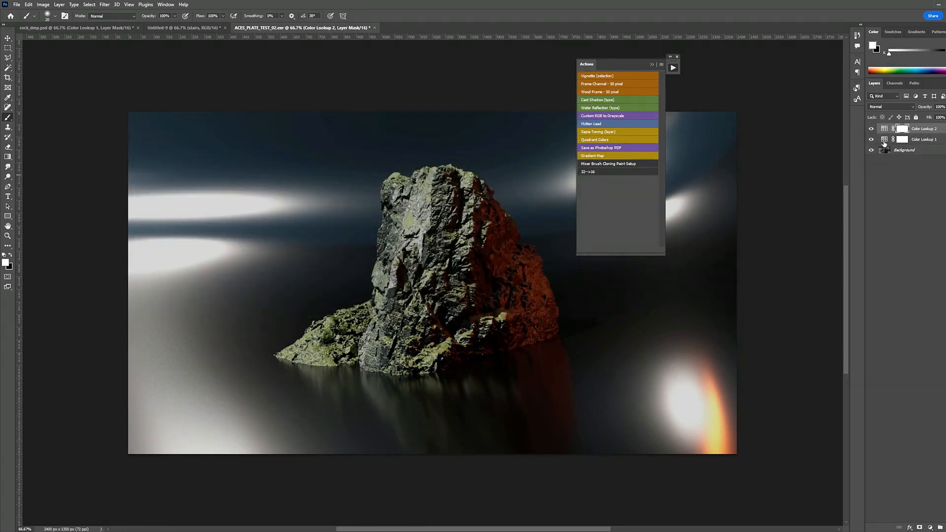
left_click_drag(883, 130, 944, 527)
- Check which 3DLUT file and data order settings the Color Lookup 1 layer uses in ACES_PLATE_TEST_02.exr
left_click(883, 129)
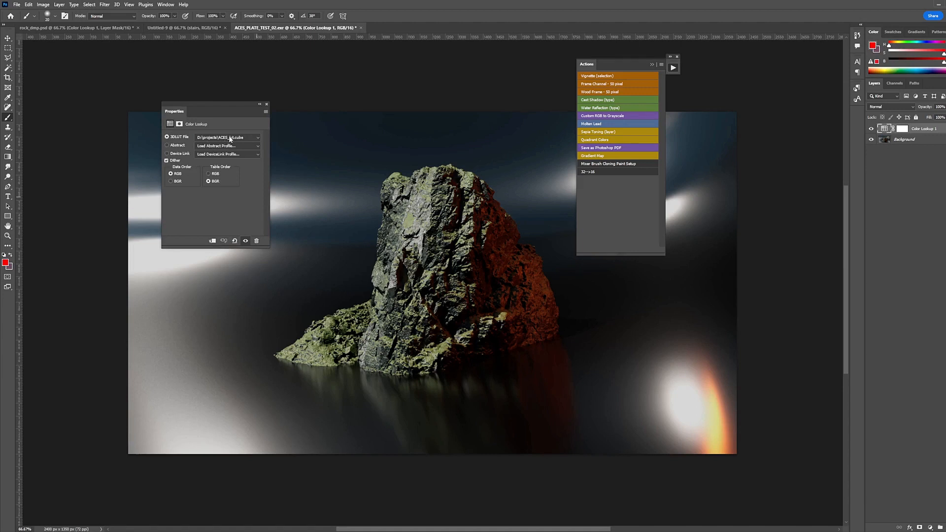
left_click(900, 238)
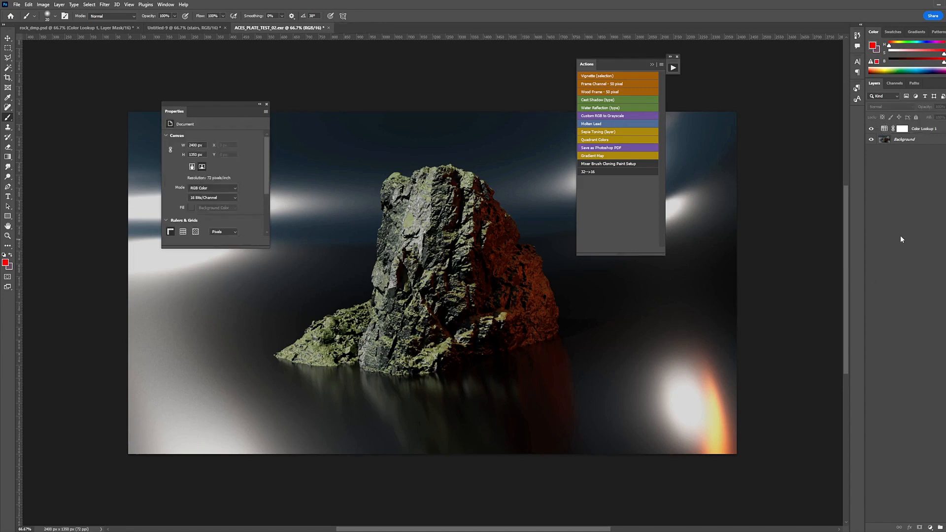
left_click(260, 103)
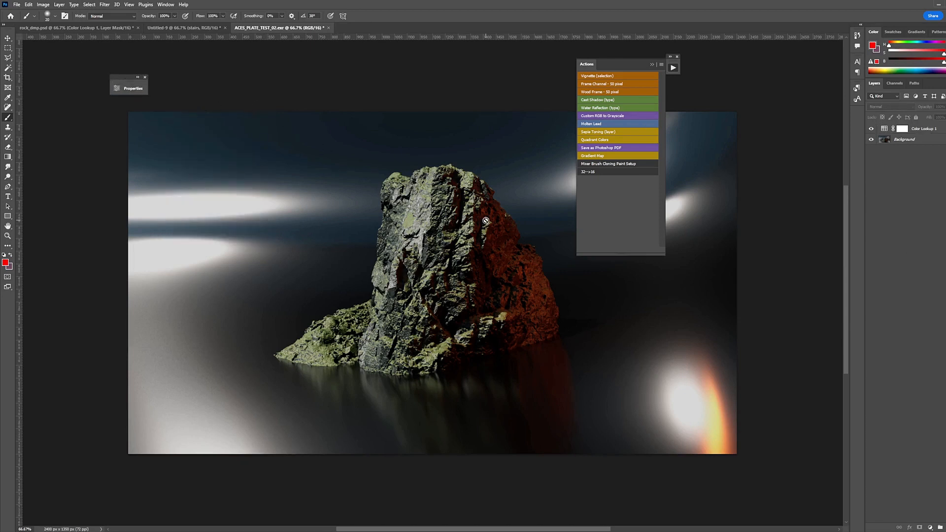
left_click(902, 129)
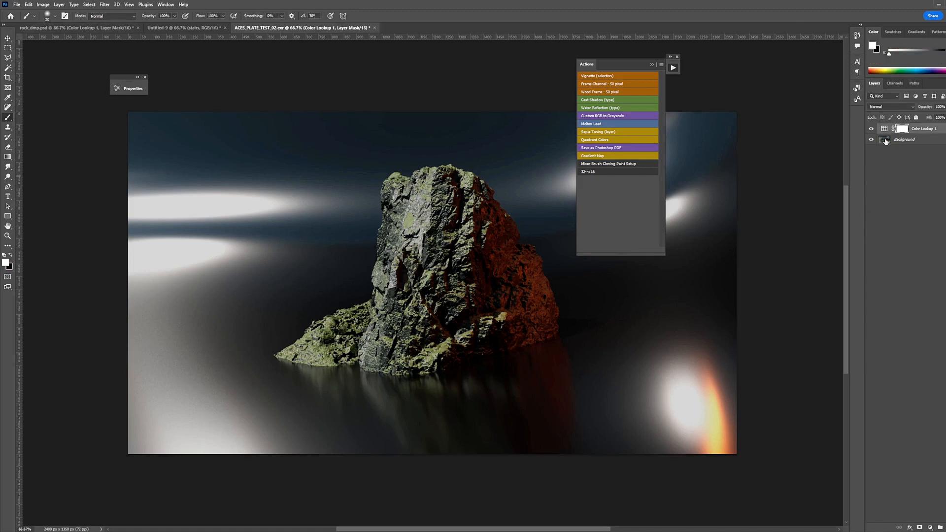
- Compare the rock_dmp.psd painting with Color Lookup 1 off and on, and review the layers beneath it
key("ctrl+Tab")
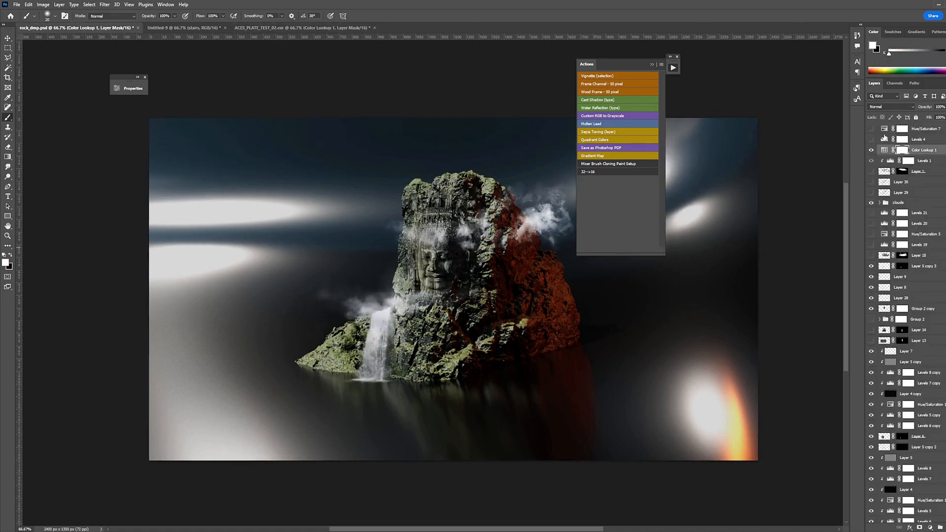
left_click(871, 150)
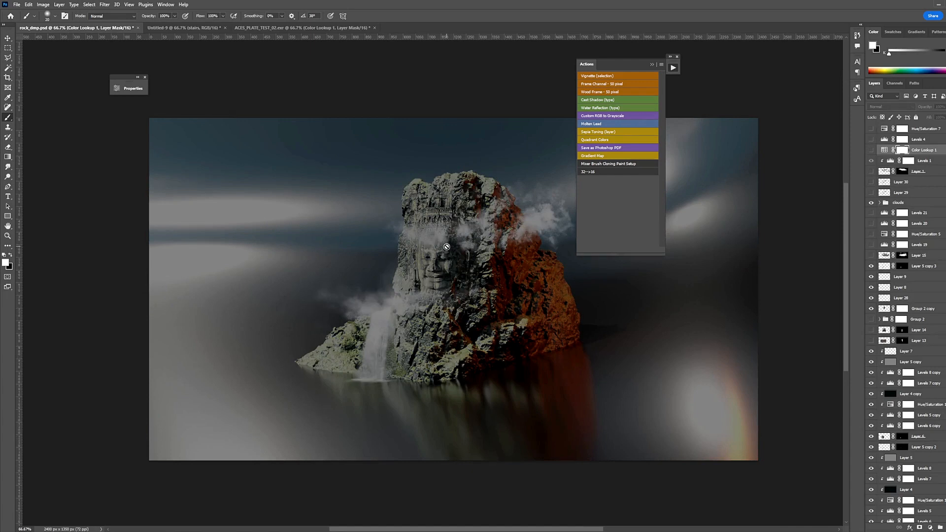
left_click(871, 150)
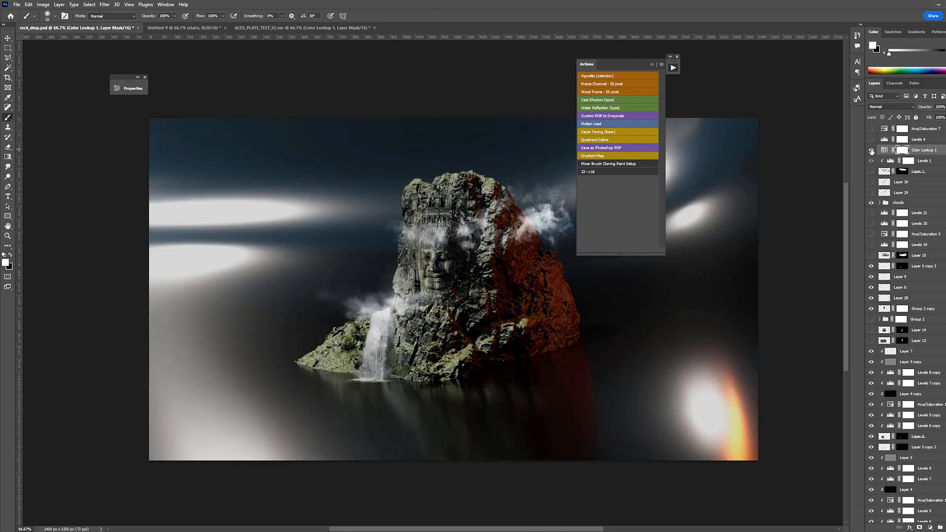
left_click_drag(492, 308, 462, 314)
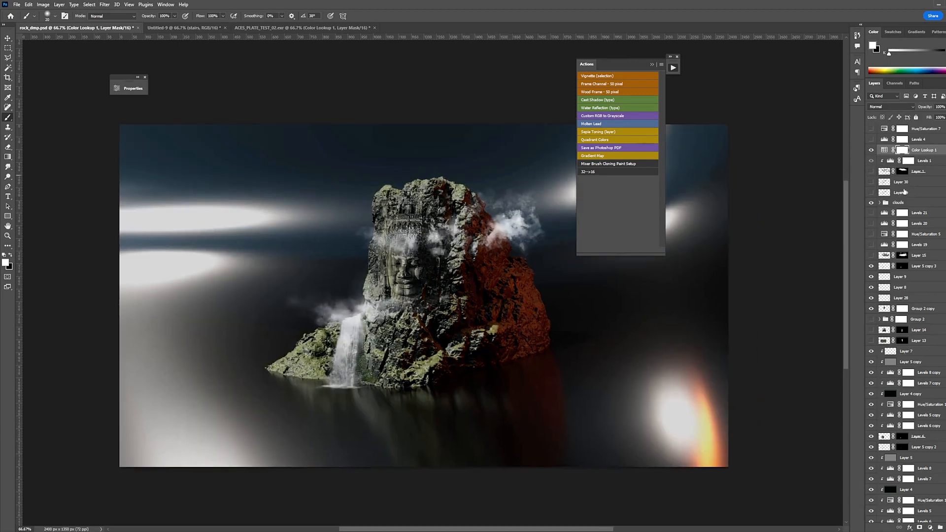
left_click(916, 204)
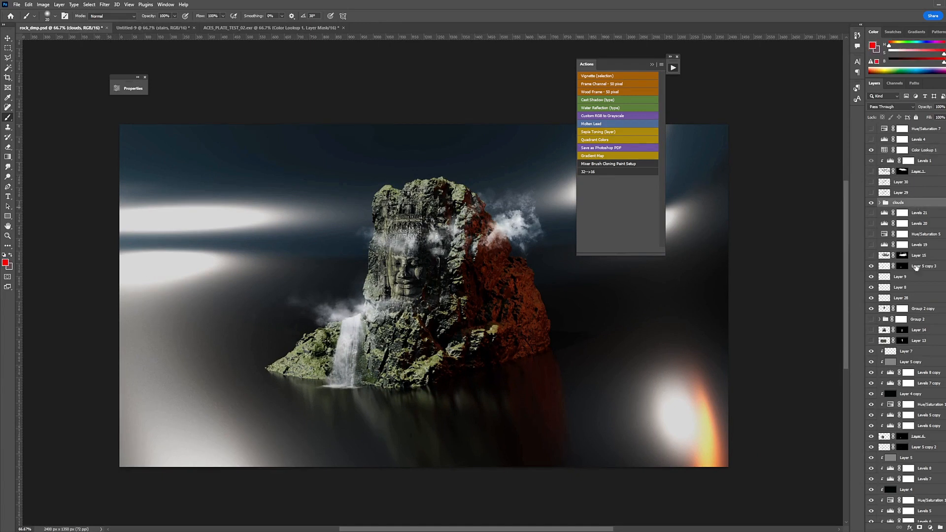
scroll(918, 438, "down", 1)
scroll(928, 490, "up", 1)
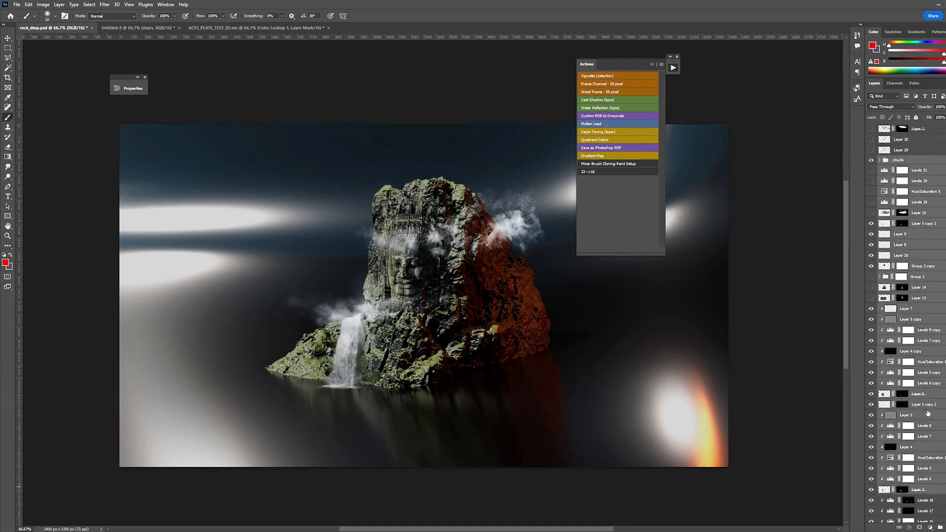
- Label the Color Lookup 1 layer in rock_dmp.psd red and rename it LUT
right_click(933, 152)
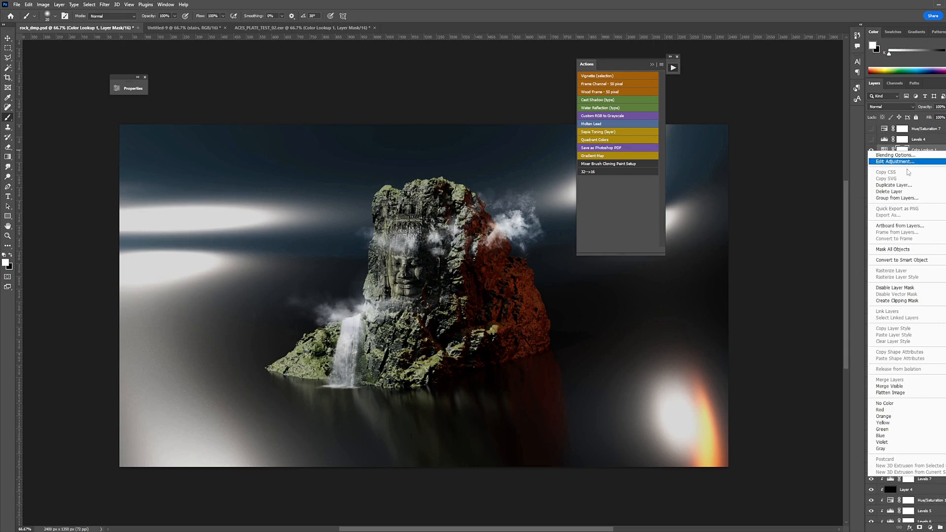
left_click(882, 410)
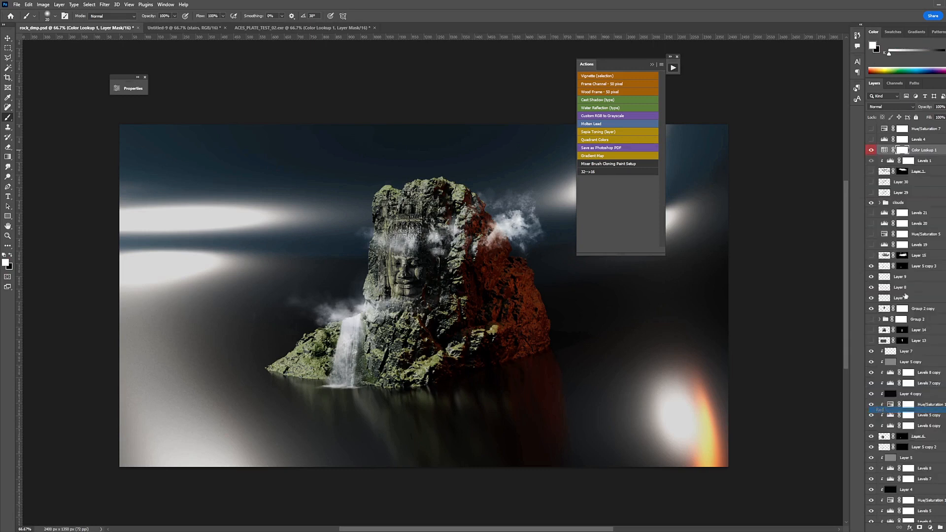
double_click(924, 150)
type("LUT")
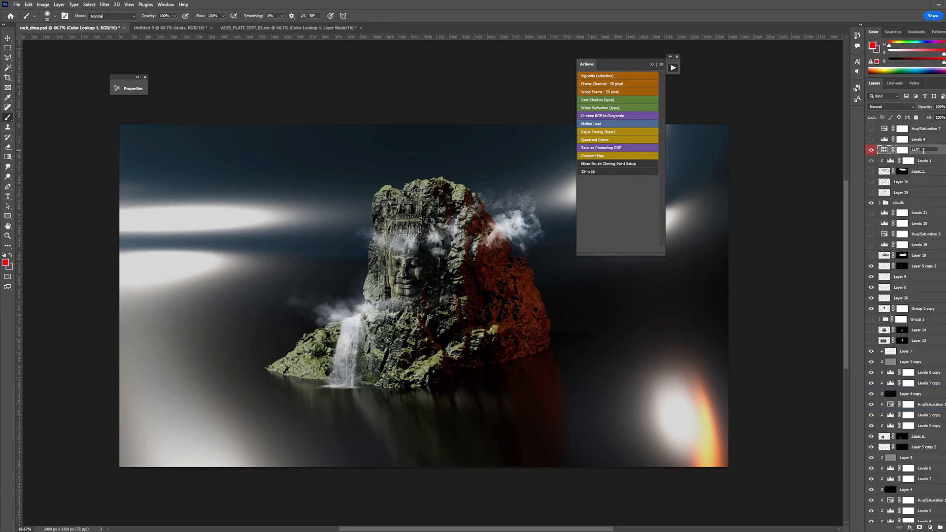
key("Return")
- Switch to the Untitled-9 document with the separated layers and open the ATMO Colorspace Exporter script
left_click(166, 28)
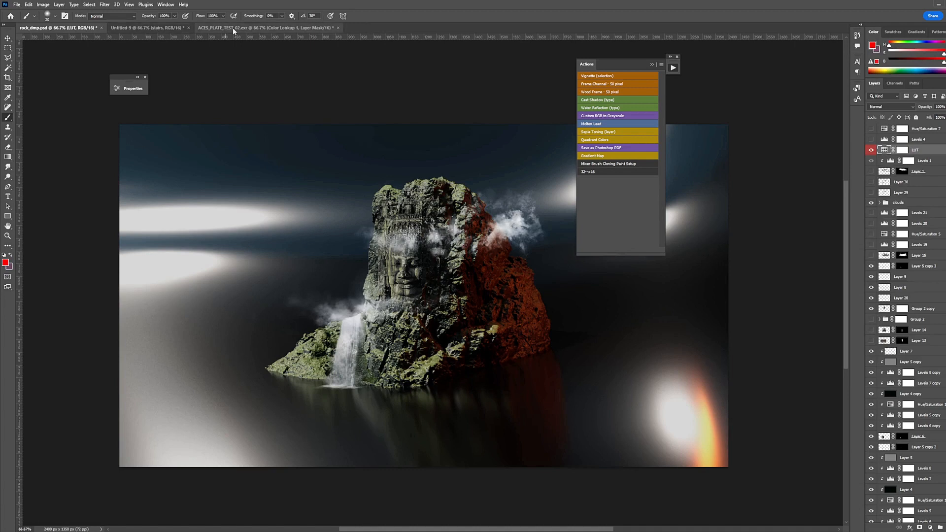
left_click(16, 4)
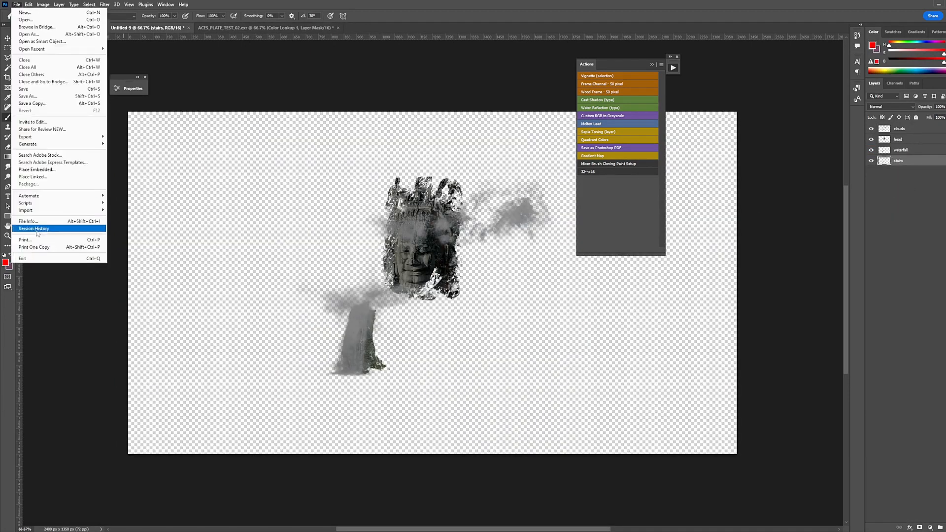
mouse_move(47, 203)
left_click(127, 255)
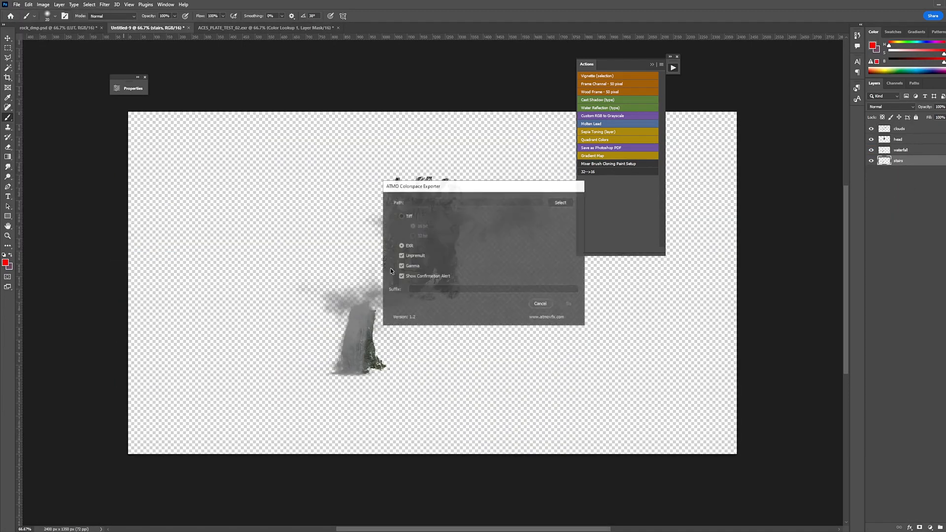
left_click_drag(433, 192, 233, 229)
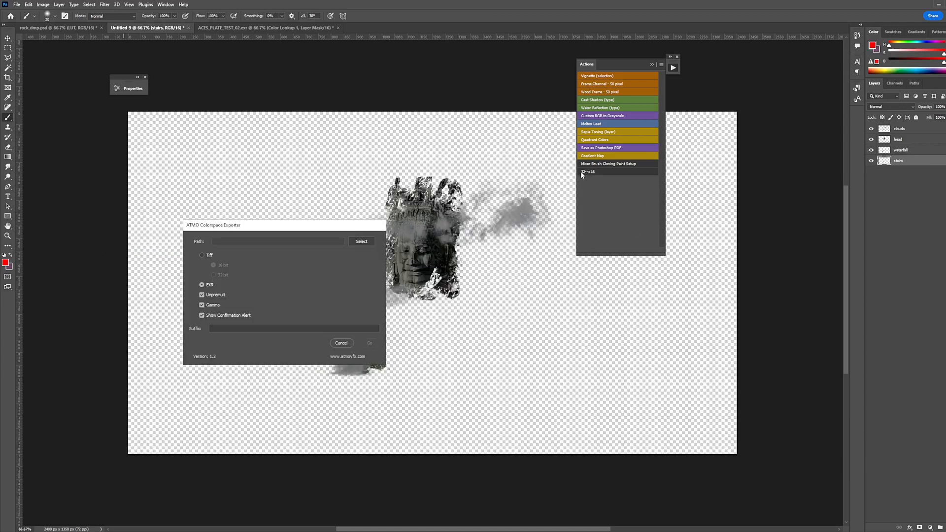
- Review the exporter's EXR, Unpremult and Gamma options, then close it without exporting
left_click(213, 305)
left_click(201, 295)
left_click(201, 295)
left_click(202, 305)
left_click(202, 305)
left_click(202, 284)
left_click(209, 306)
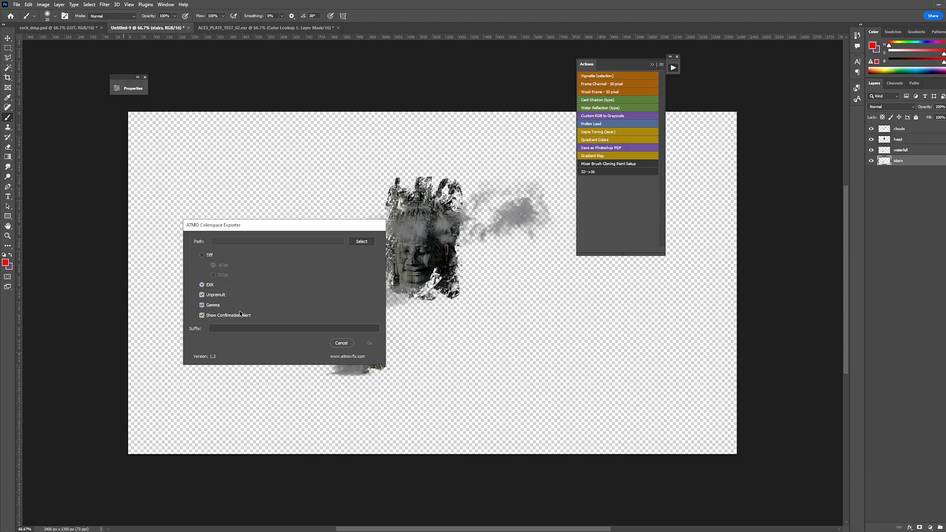
left_click(341, 343)
- Switch to Nuke and copy the first OCIOColorSpace node of the Read2 clouds chain beneath the Read21 clouds_v004.exr node
left_click_drag(399, 290, 402, 290)
left_click(672, 68)
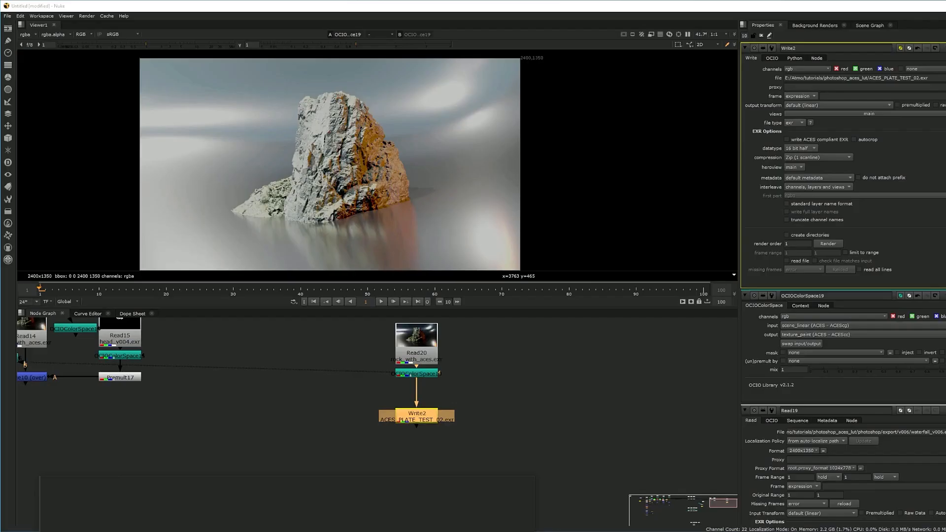
scroll(279, 438, "down", 4)
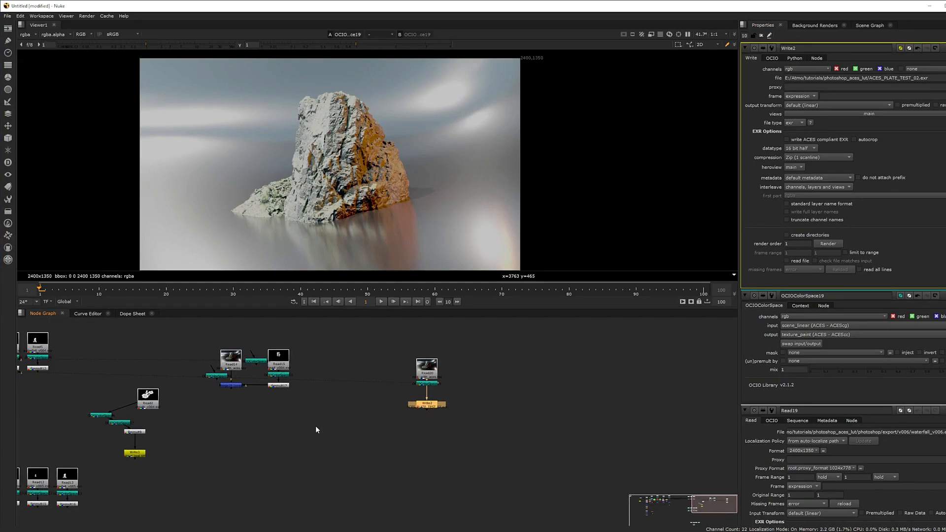
left_click_drag(315, 425, 344, 420)
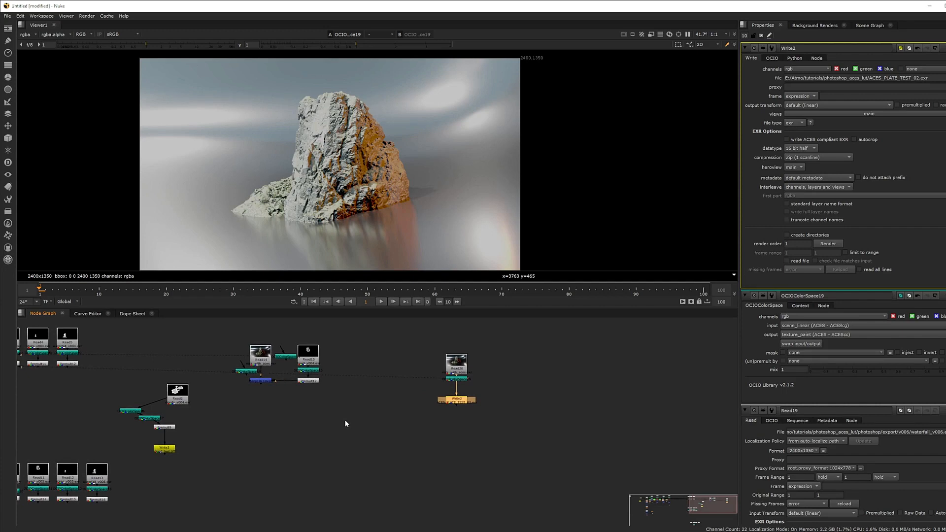
scroll(457, 403, "up", 2)
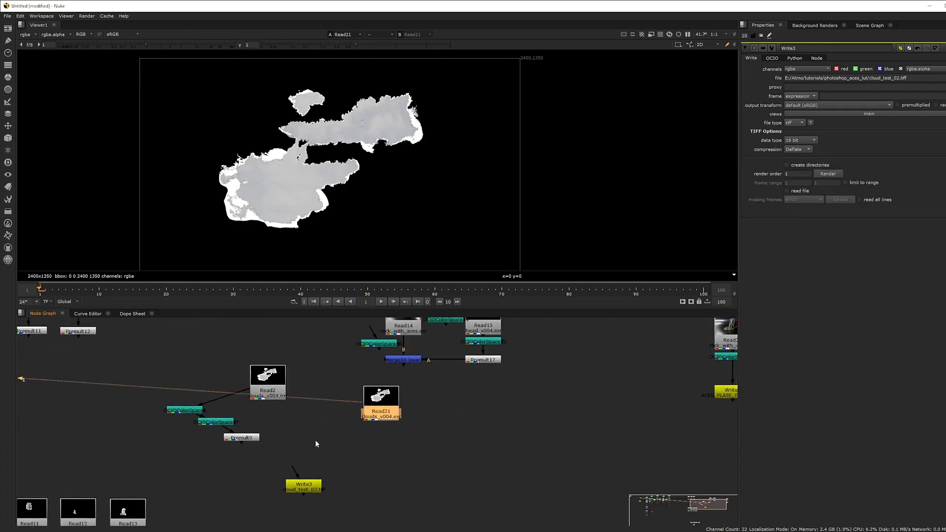
left_click(196, 412)
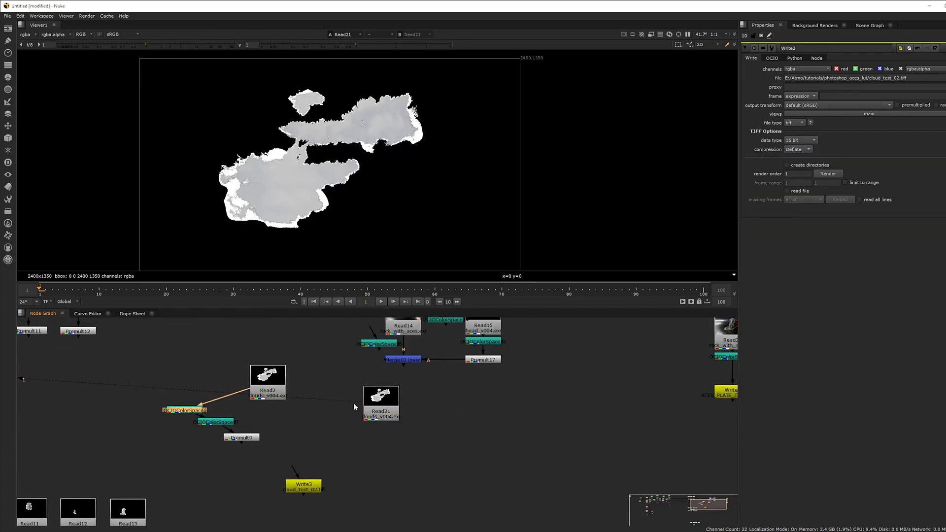
left_click(378, 413)
key("ctrl+v")
left_click_drag(388, 432, 390, 440)
- Copy the Premult node of the Read2 chain and place it beneath the OCIOColorSpace node under Read21
left_click(246, 439)
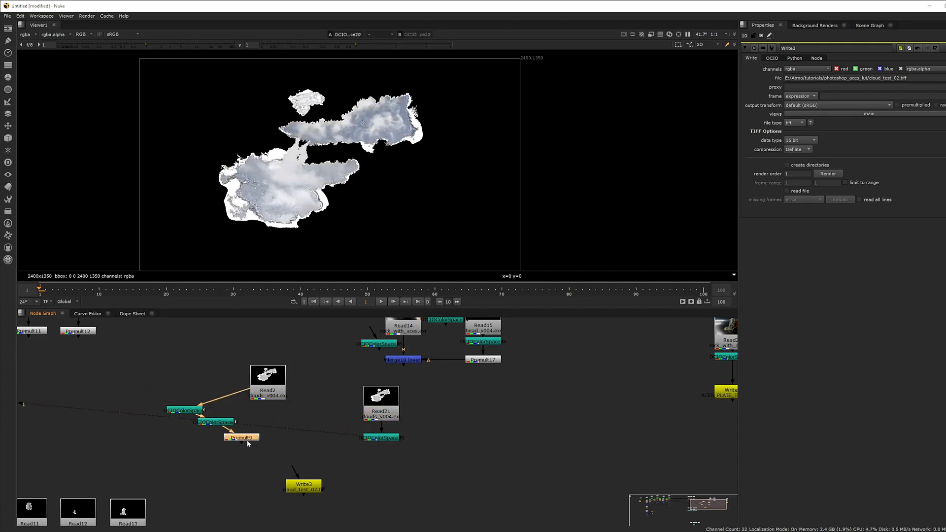
key("ctrl+c")
left_click(381, 438)
key("ctrl+v")
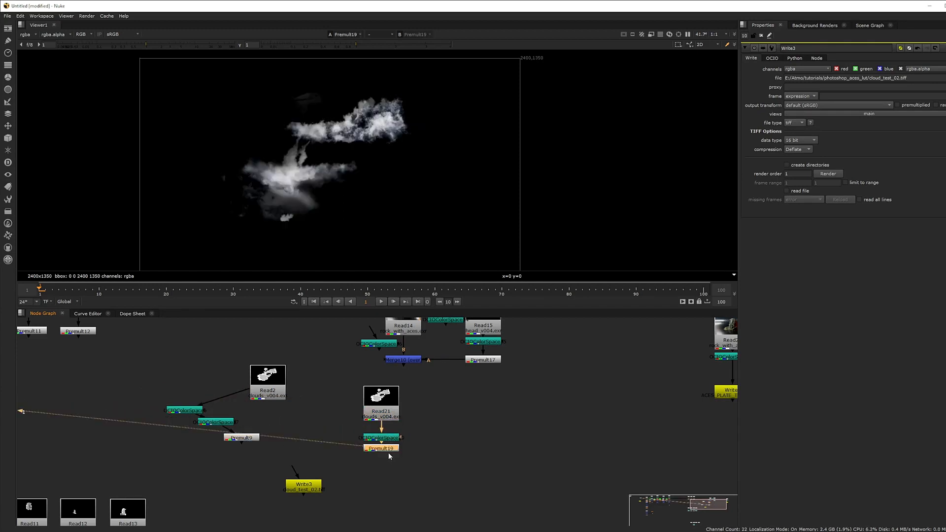
left_click_drag(388, 457, 388, 463)
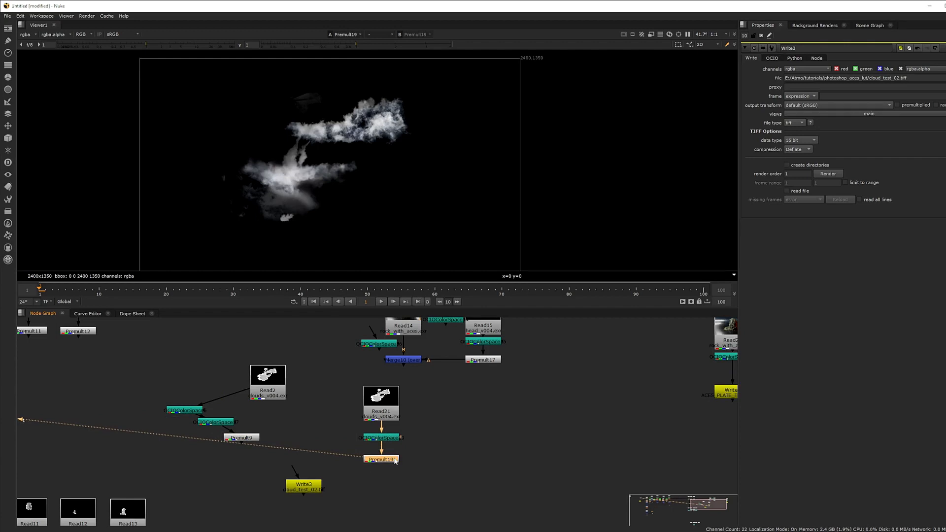
- Move Write3 below the Read21 chain and add a new OCIOColorSpace node after its Premult
left_click_drag(303, 491, 373, 502)
left_click(374, 476)
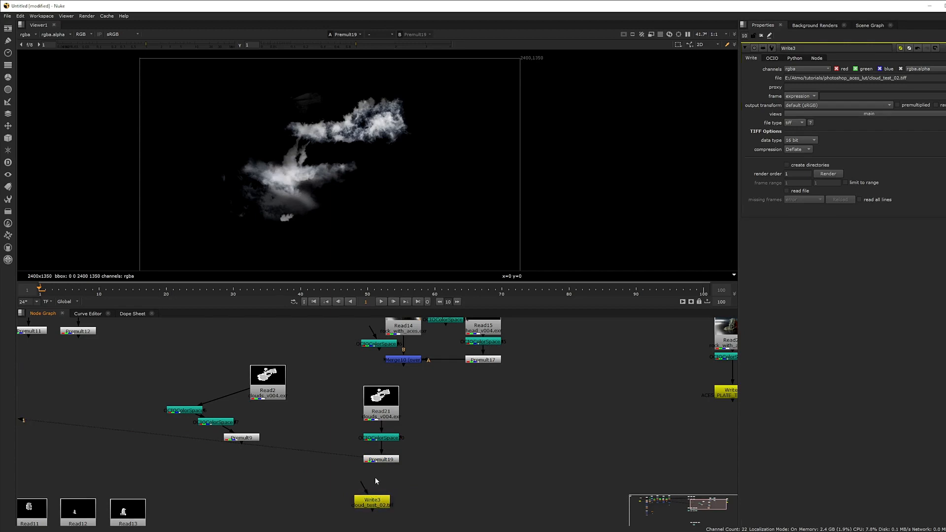
key("Tab")
type("ocio")
key("Return")
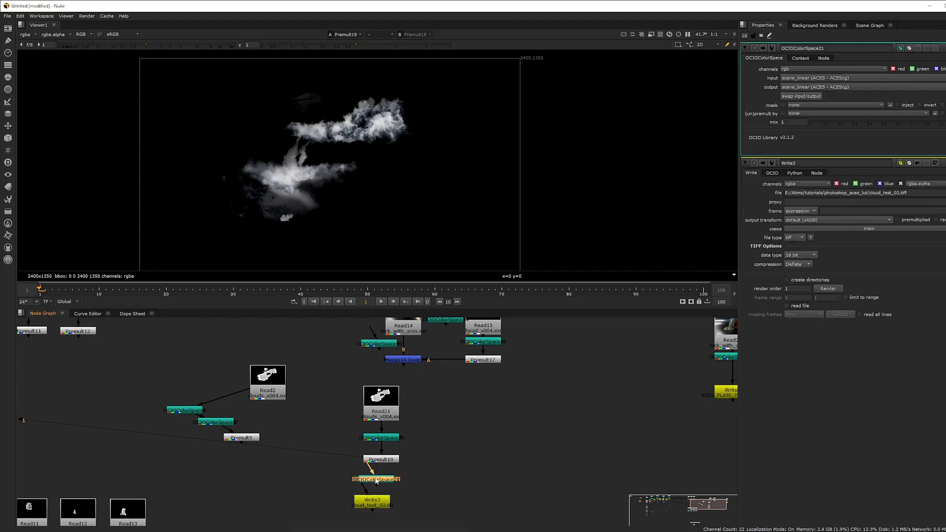
left_click_drag(383, 478, 387, 480)
- Set the new OCIOColorSpace node's output to texture_paint (ACES - ACEScc) and view its result
left_click(821, 91)
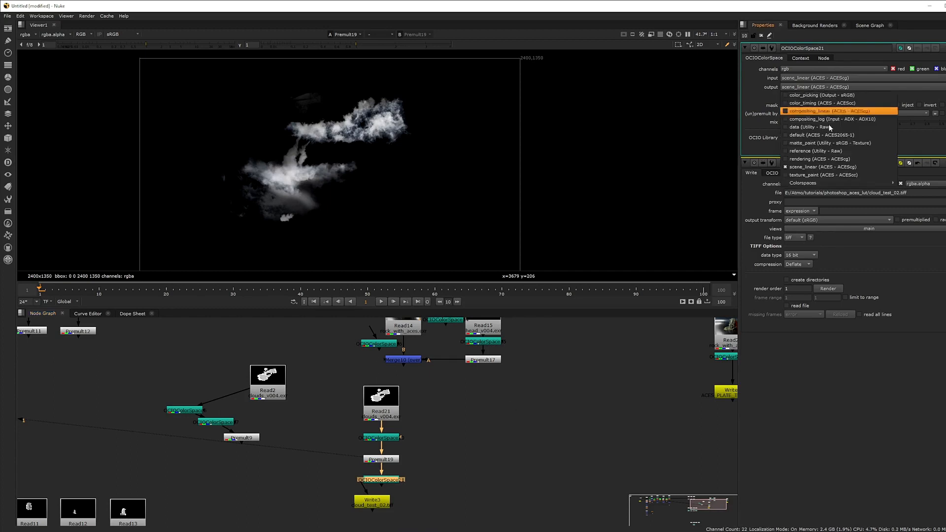
left_click(845, 178)
key("1")
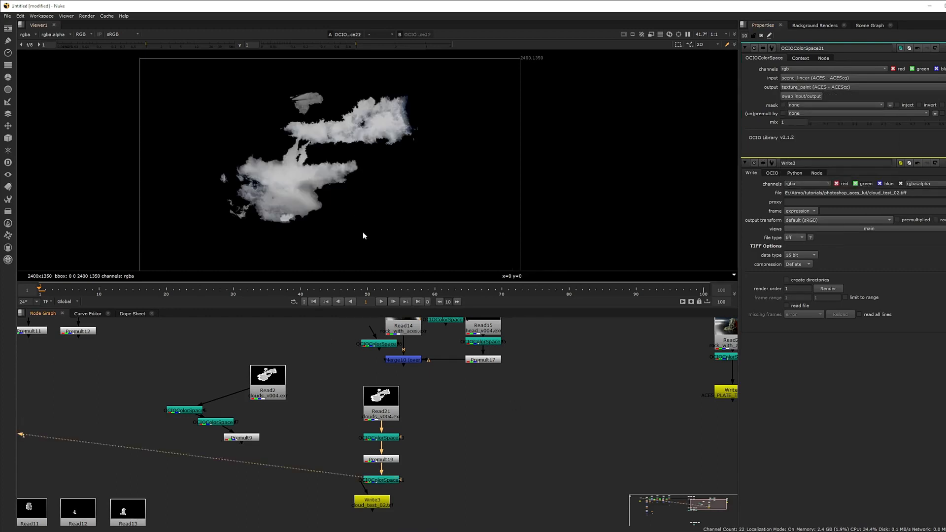
- Replace Write3 with a new Write node under the last OCIOColorSpace node, overwriting cloud_test_02.tiff as its output file
left_click_drag(366, 493, 391, 516)
key("Delete")
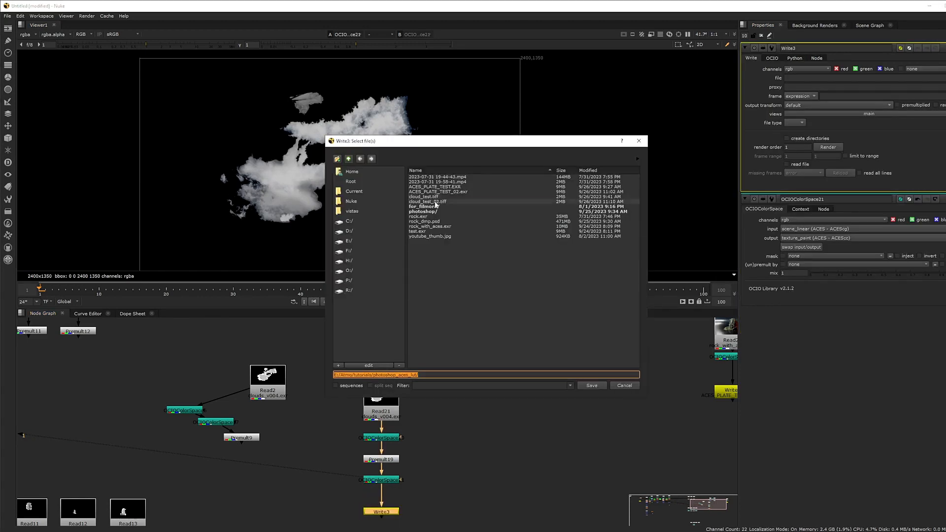
left_click(429, 201)
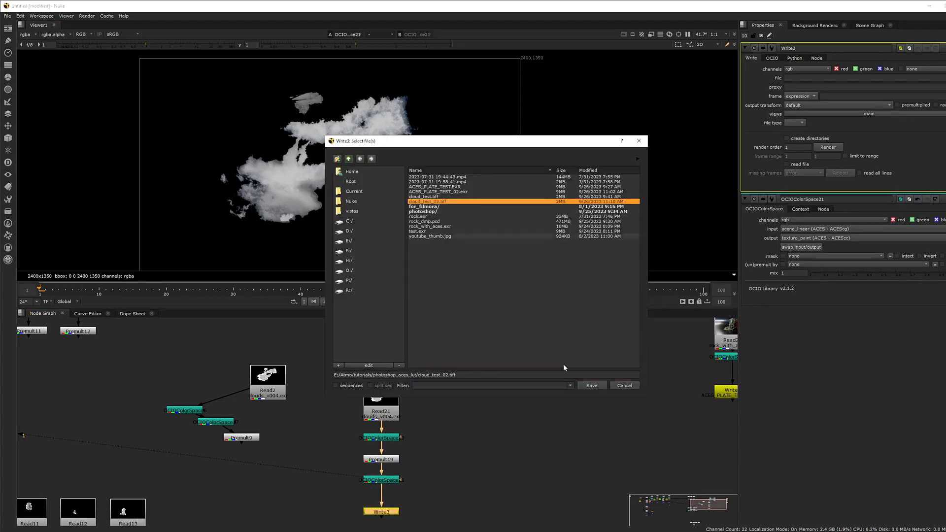
left_click(598, 389)
left_click(529, 274)
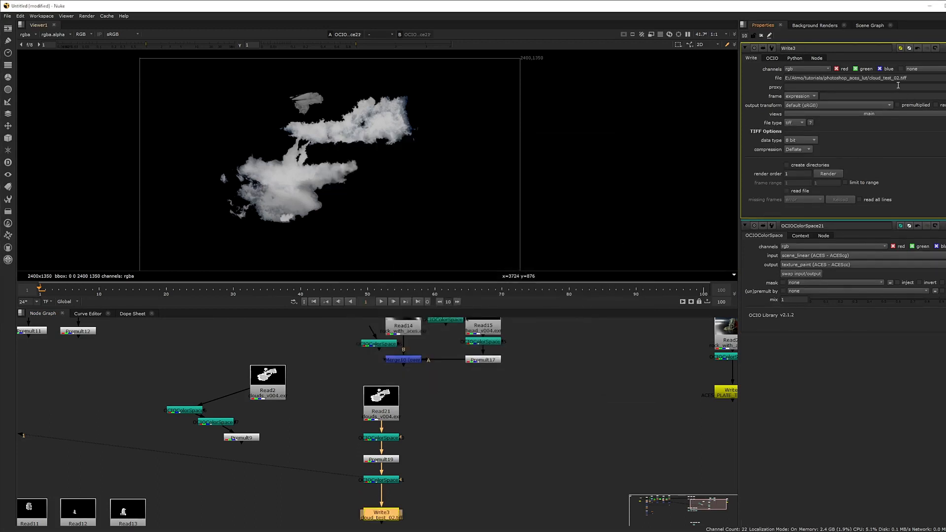
- Set the Write node's data type to 16 bit and channels to rgba, and render the TIFF
left_click(794, 141)
left_click(797, 149)
left_click(799, 72)
left_click(798, 81)
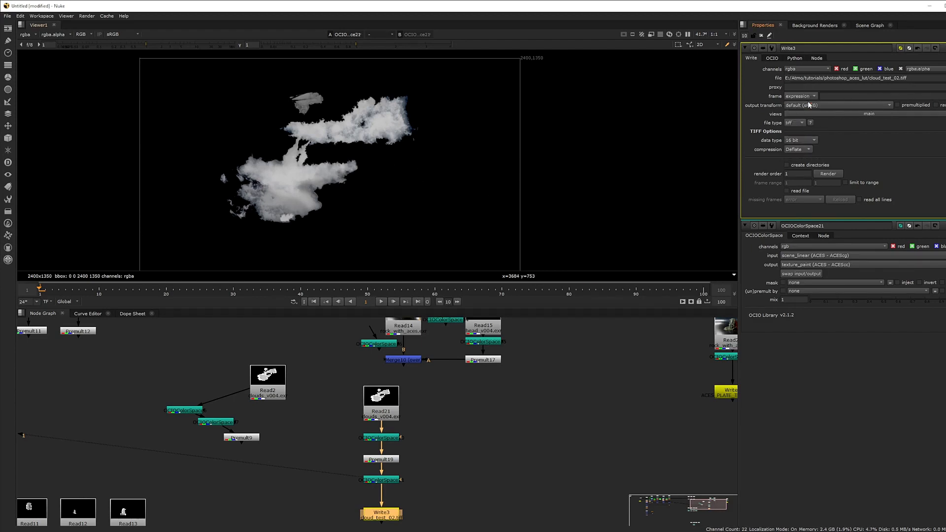
left_click(827, 174)
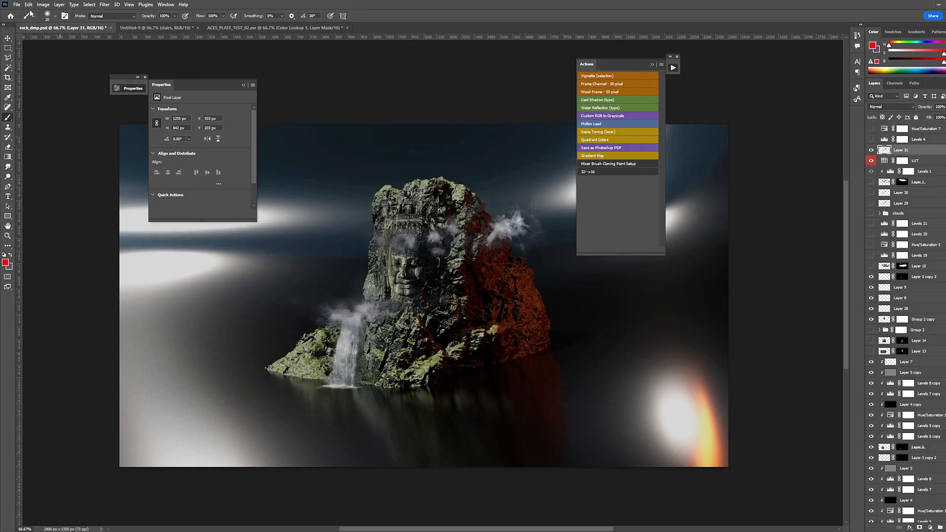
- Switch to Photoshop, open cloud_test_02.tiff and run the 32->16 action on it
left_click(18, 5)
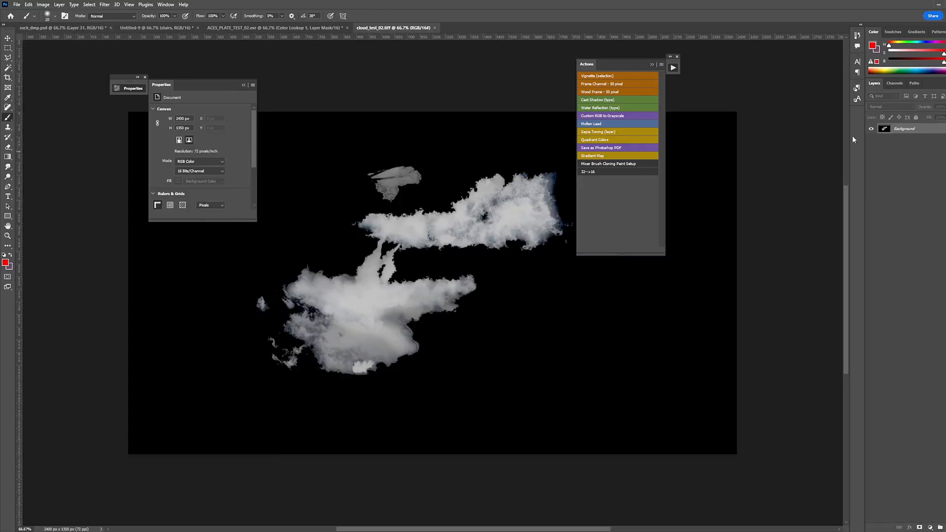
left_click(583, 171)
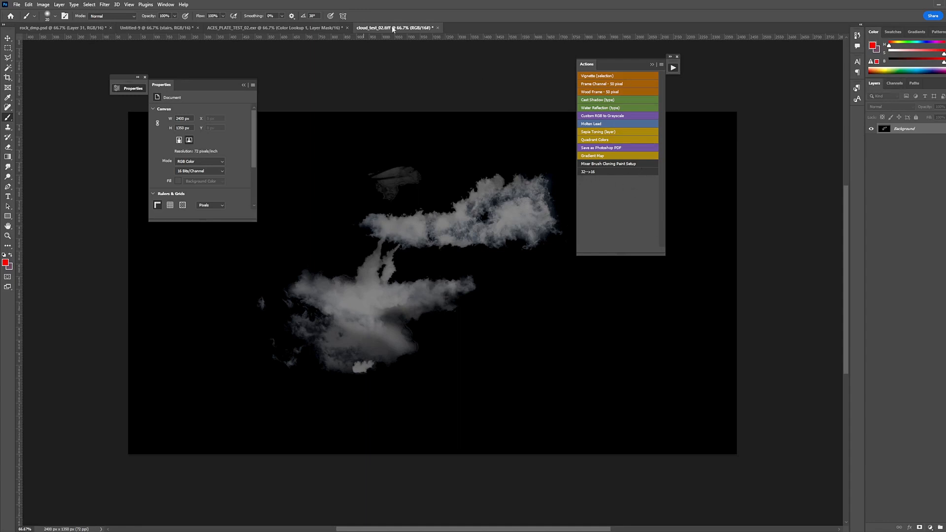
- Load the Alpha 1 channel as a selection, turn it into a mask on the cloud layer and apply the mask
left_click(895, 83)
left_click(894, 83)
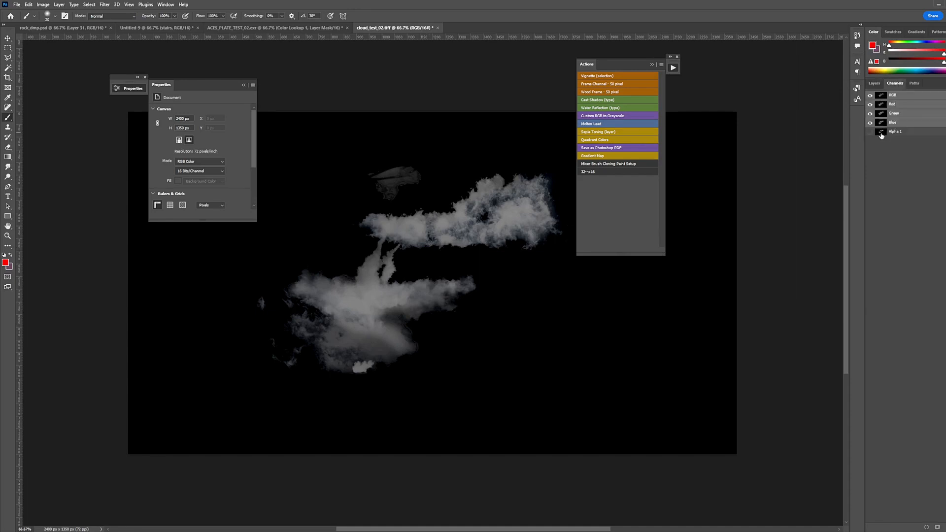
left_click(881, 133, "ctrl")
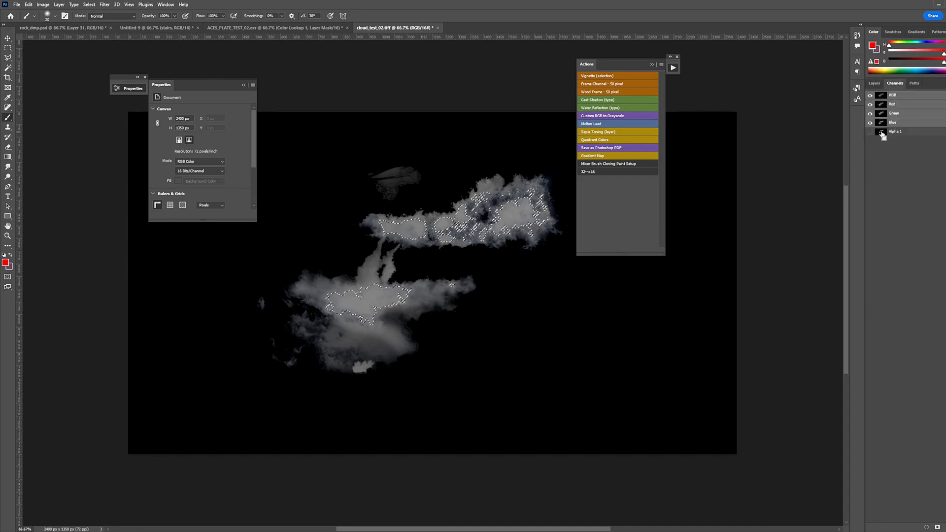
left_click(873, 83)
left_click(919, 527)
right_click(902, 128)
left_click(912, 151)
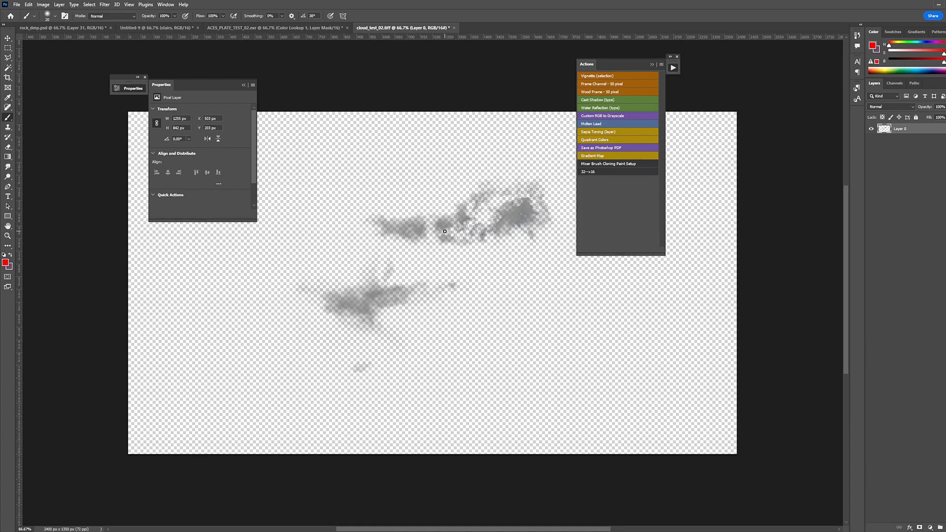
- Defringe the edges of the cloud layer using the default width
left_click(59, 5)
mouse_move(93, 315)
left_click(153, 320)
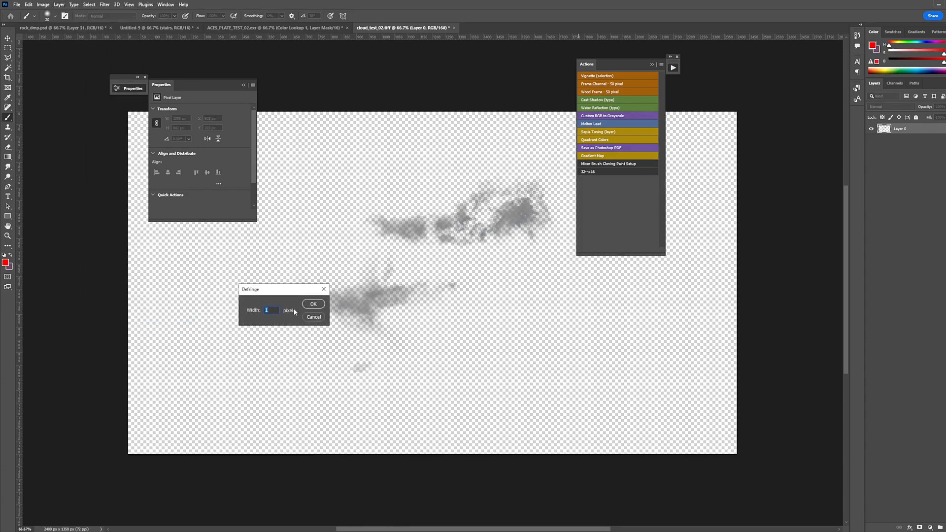
left_click(312, 305)
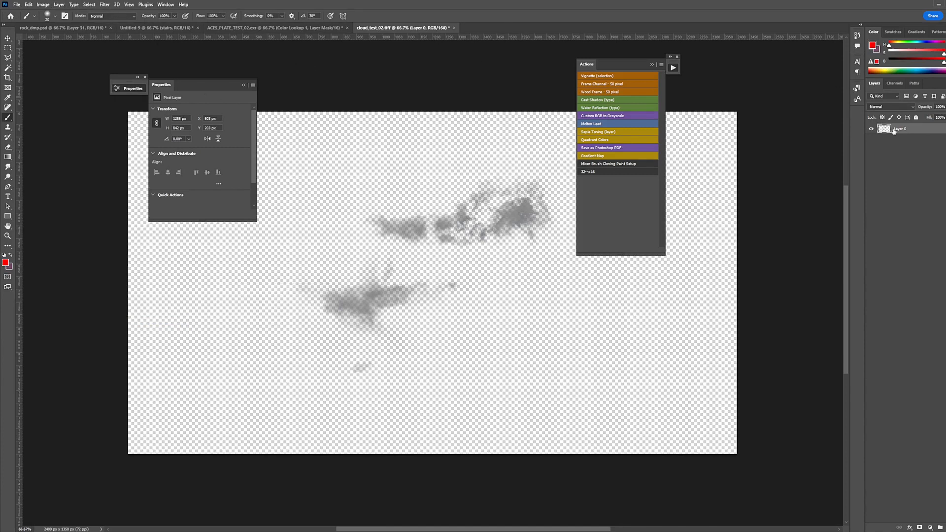
- Duplicate the cloud layer into rock_dmp.psd, hide Layer 31 there and place the copy beneath the LUT layer
right_click(918, 129)
left_click(908, 163)
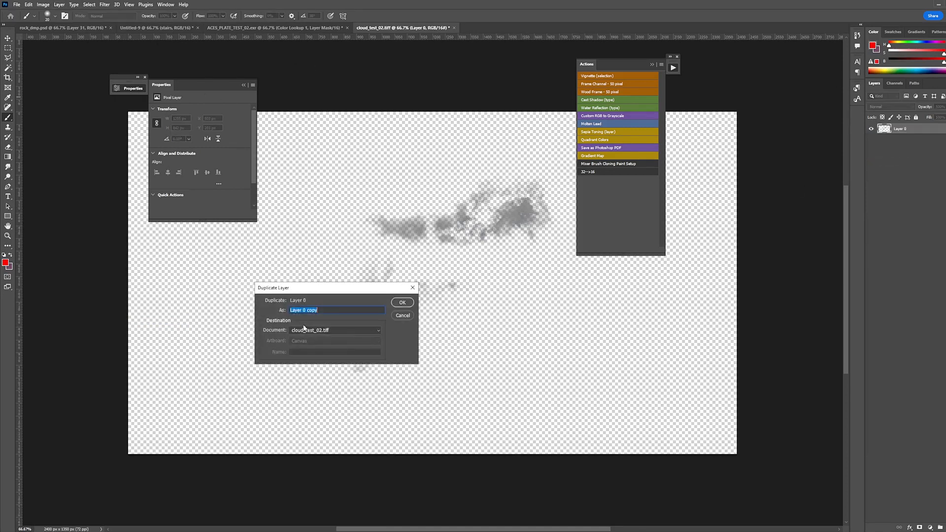
left_click(335, 330)
left_click(315, 336)
left_click(402, 302)
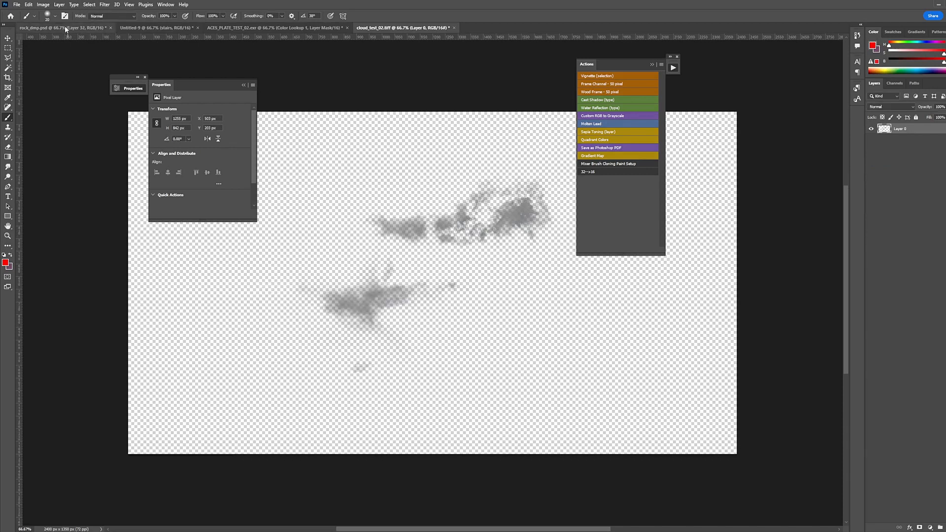
left_click(871, 161)
left_click_drag(898, 150, 899, 182)
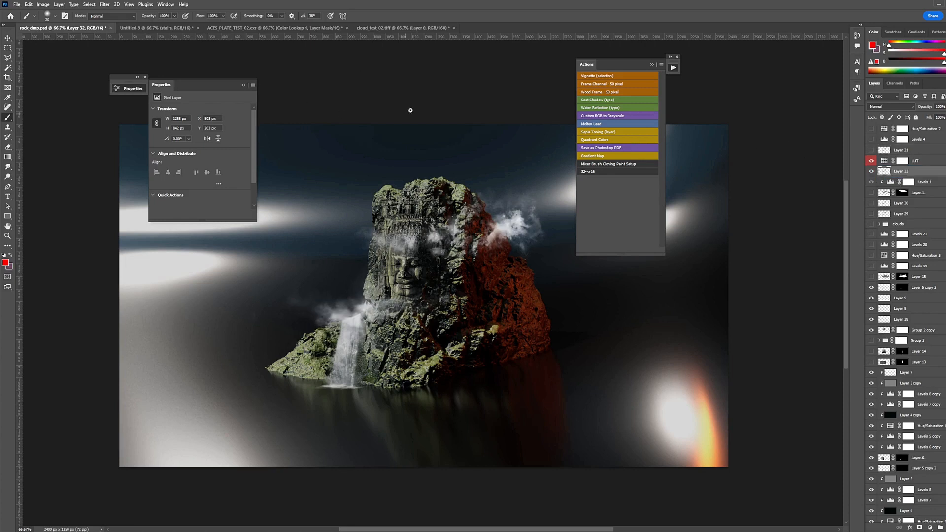
- In cloud_test_02.tiff, undo the defringe and mask application, and add a red-filled layer beneath the clouds
key("ctrl+shift+Tab")
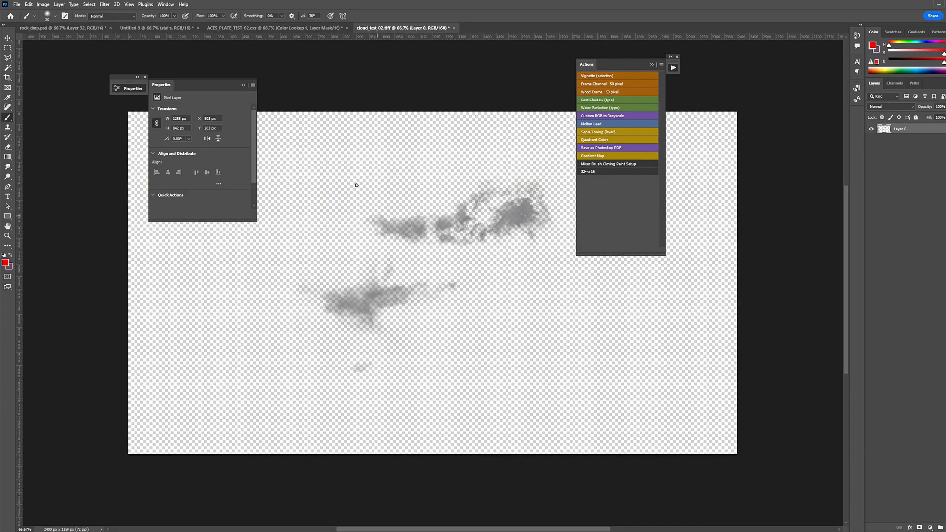
key("ctrl+z")
left_click(945, 527, "ctrl")
key("alt+BackSpace")
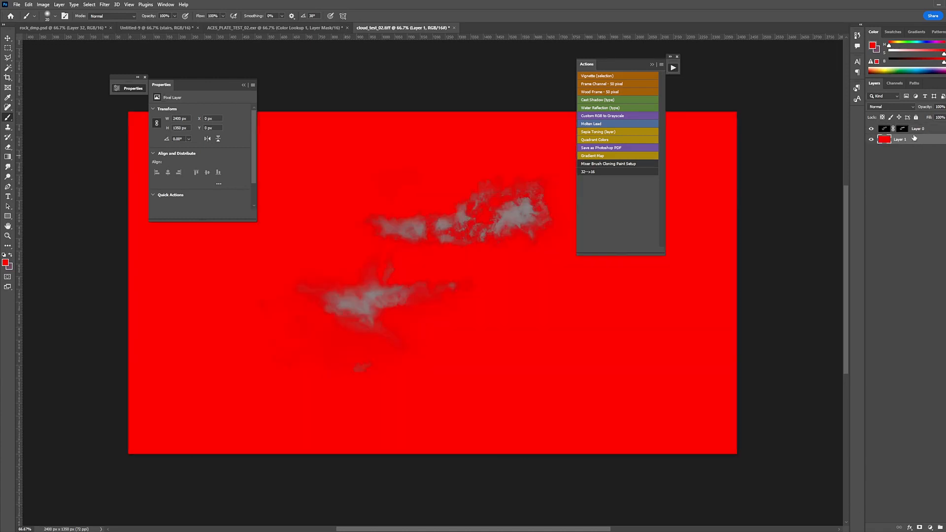
- Apply Layer 0's mask again and defringe the layer using the default width
left_click(902, 130)
right_click(902, 130)
left_click(909, 151)
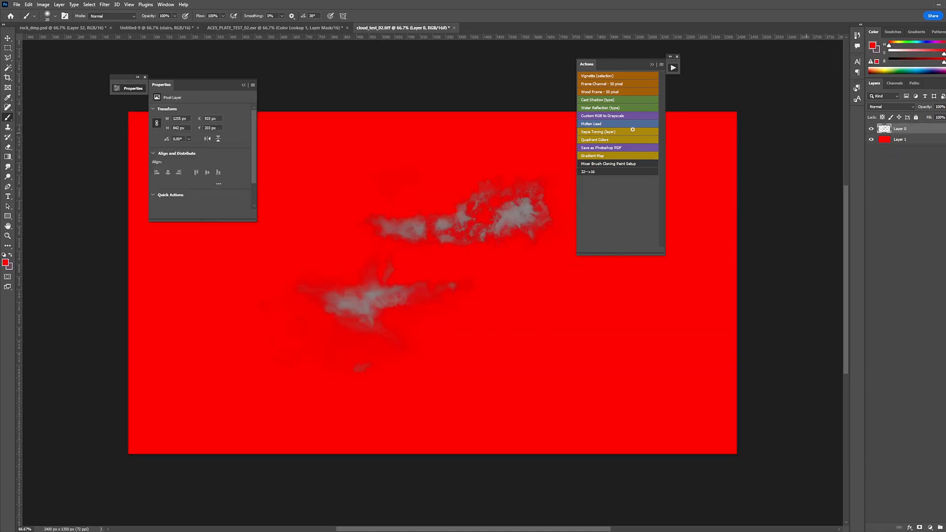
left_click(59, 4)
mouse_move(114, 316)
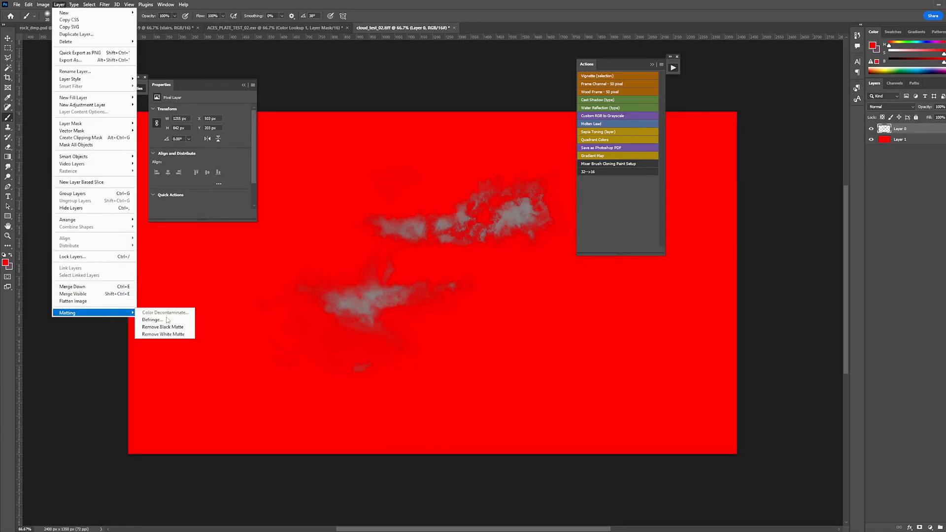
left_click(158, 319)
left_click(308, 306)
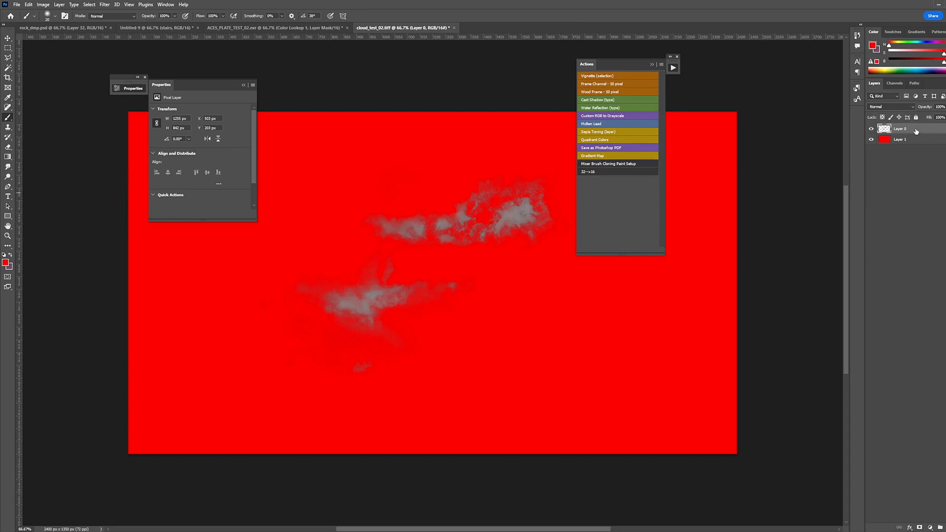
- Clip a new layer to Layer 0 and paint over the upper cloud with a larger brush in a sampled cloud colour
left_click(945, 527)
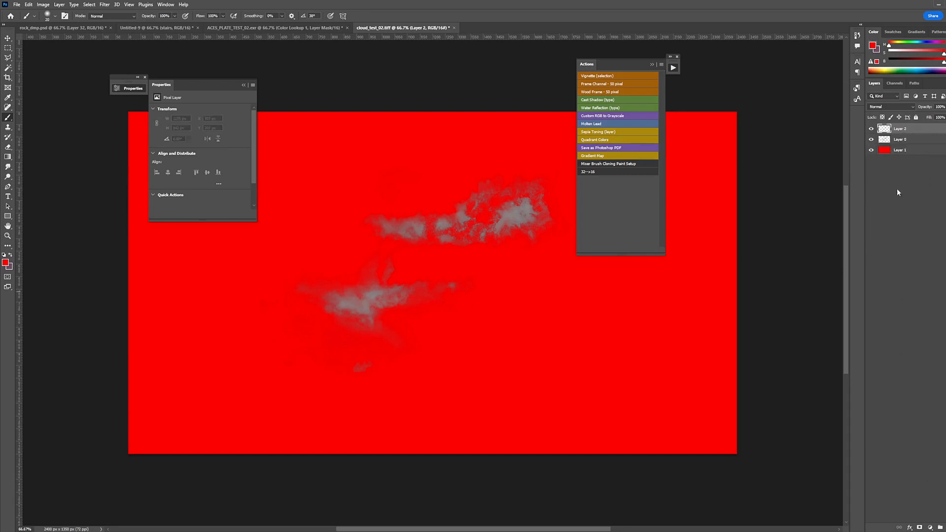
left_click(905, 134, "alt")
left_click(507, 196, "alt")
key("bracketright")
key("bracketright")
key("bracketright")
mouse_move(502, 183)
left_mouse_down()
mouse_move(540, 183)
mouse_move(552, 245)
left_mouse_up()
left_click(875, 165)
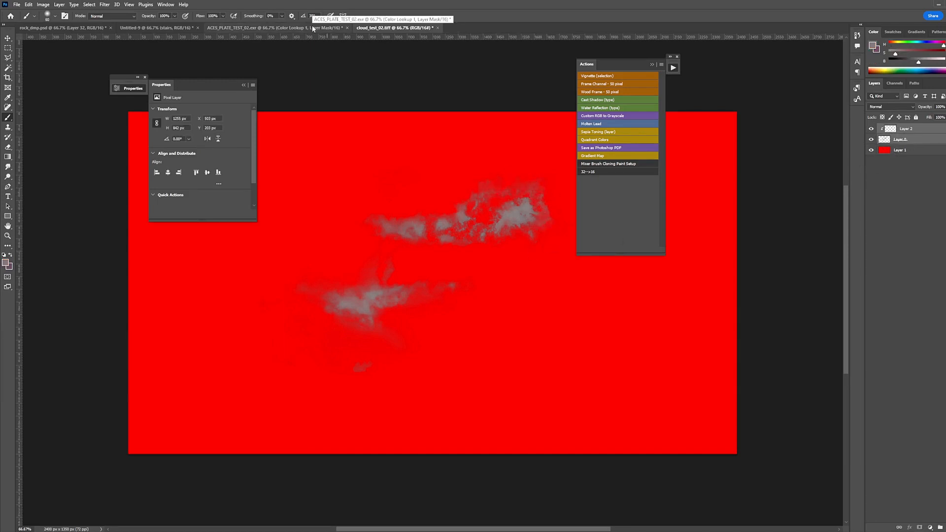
- Review the EXR and Unpremult options of the ATMO Colorspace Exporter for the Untitled-9 document, leaving without exporting
left_click(70, 31)
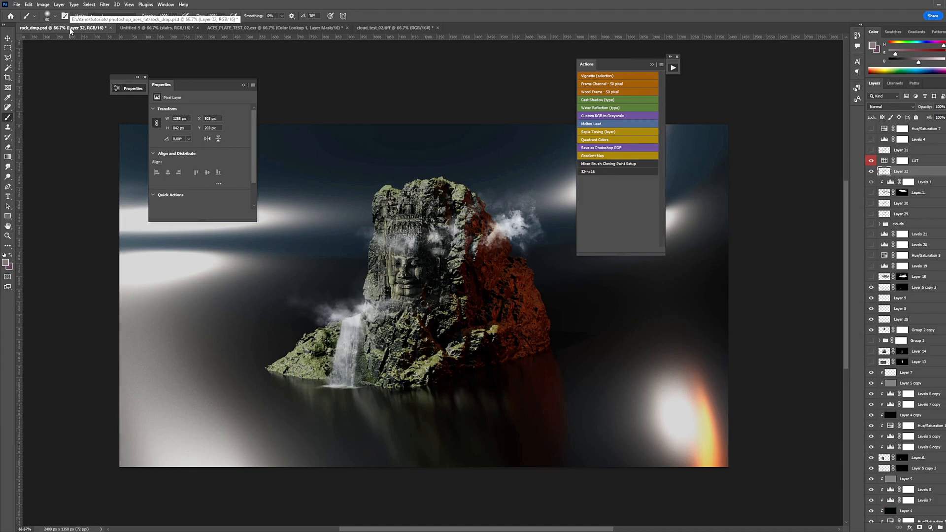
key("ctrl+Tab")
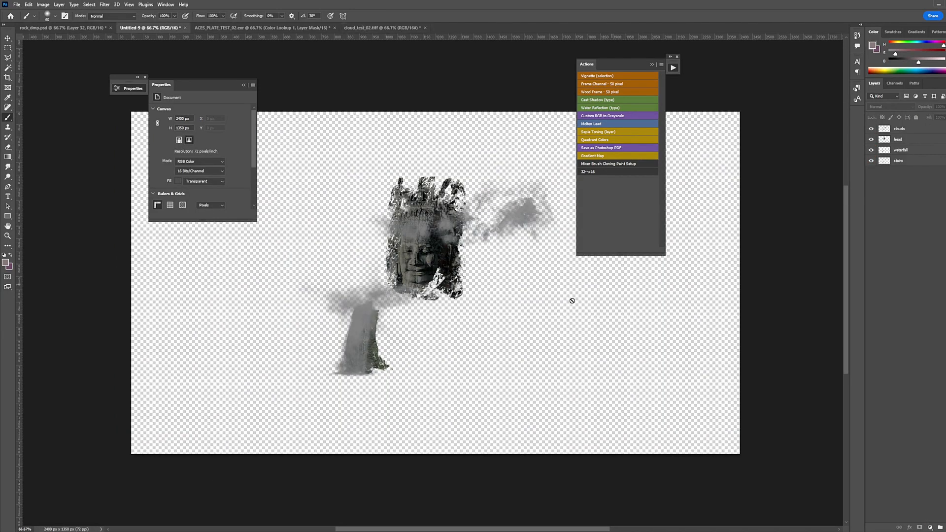
left_click(17, 5)
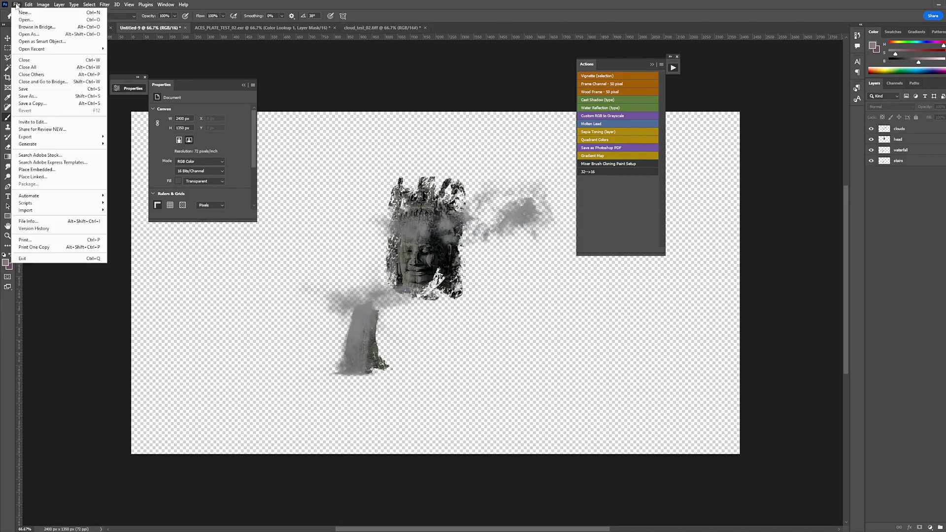
mouse_move(72, 205)
left_click(131, 256)
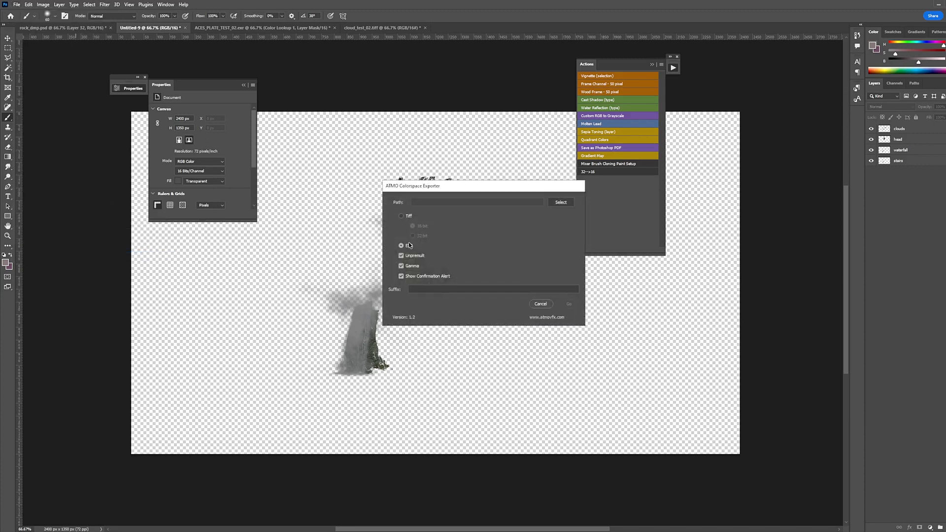
left_click(401, 255)
left_click(401, 255)
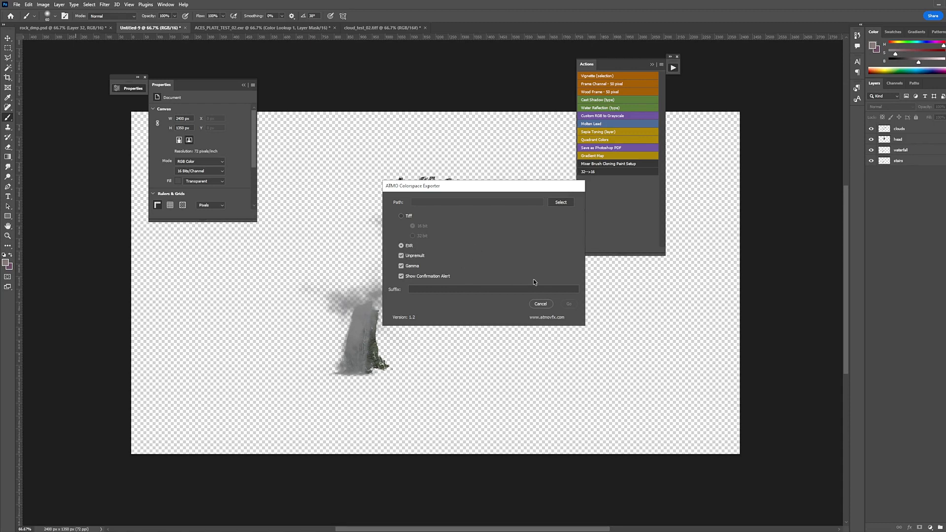
left_click(541, 304)
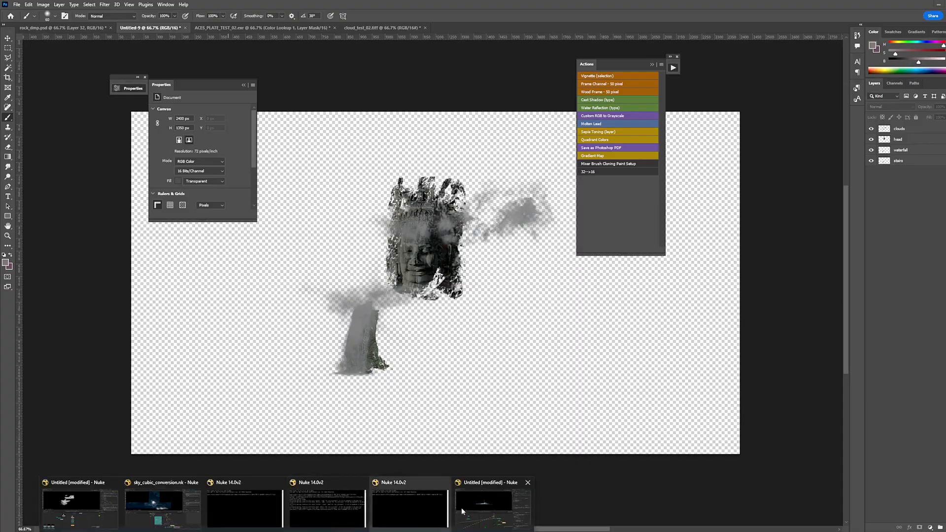
- Switch to Nuke and view the Read5 waterfall element and its Premult12 result, comparing them within the whole node graph
left_click(450, 507)
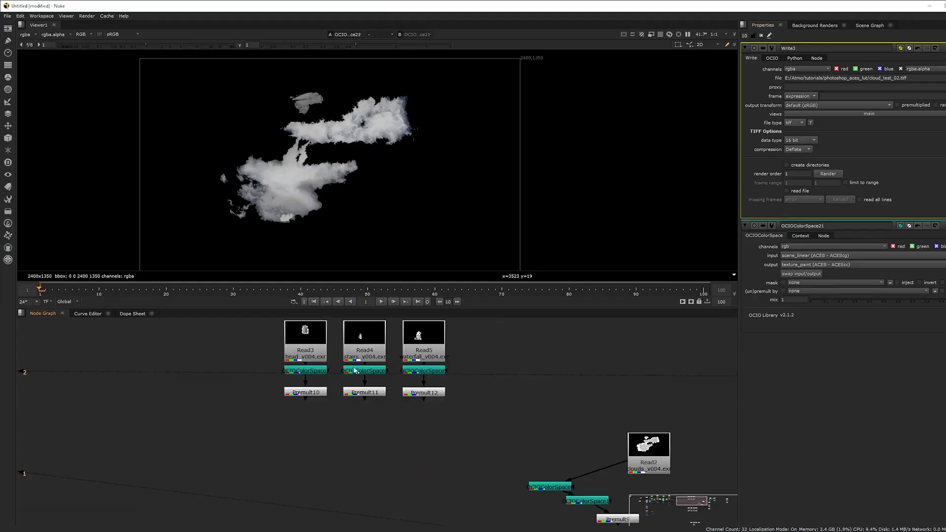
left_click(424, 354)
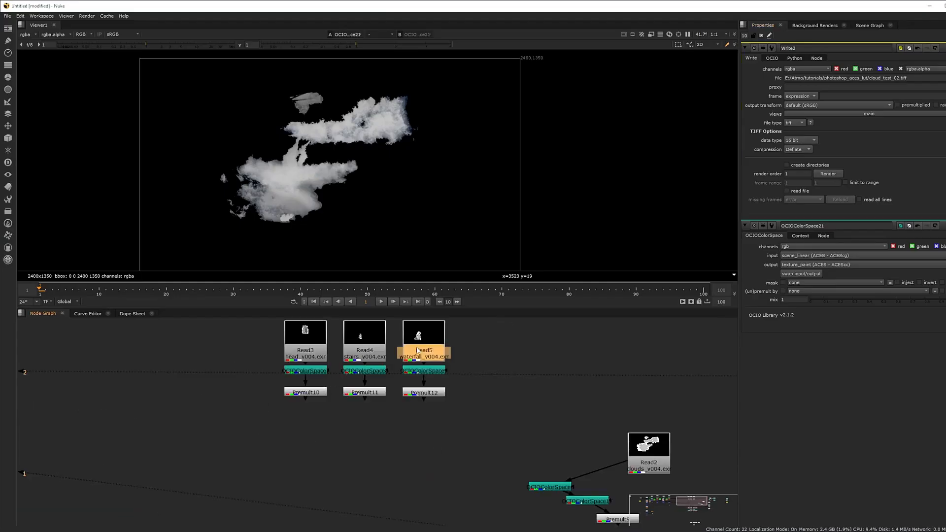
key("1")
left_click(425, 392)
key("1")
scroll(400, 446, "down", 6)
left_click_drag(338, 485, 416, 409)
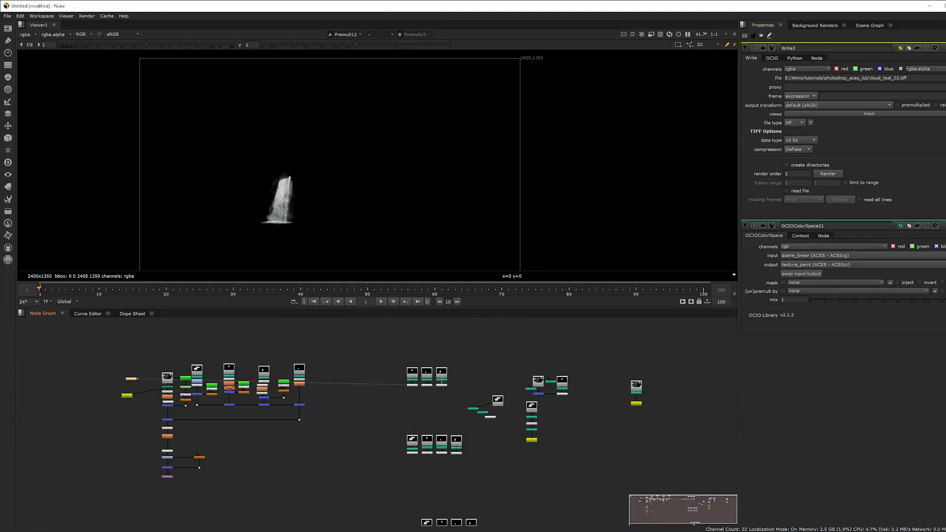
- Switch back to Photoshop and bring up the cloud_test_02.tiff document
mouse_move(231, 531)
left_click(229, 510)
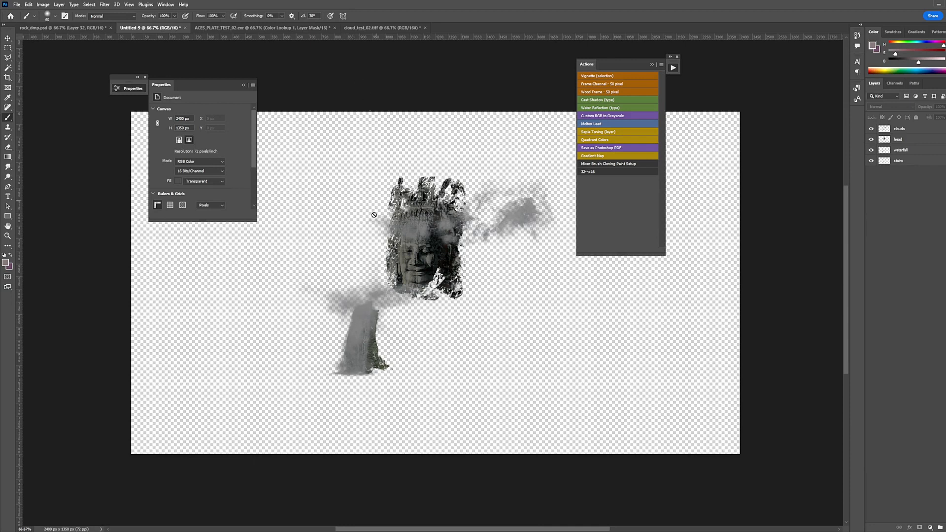
left_click(365, 28)
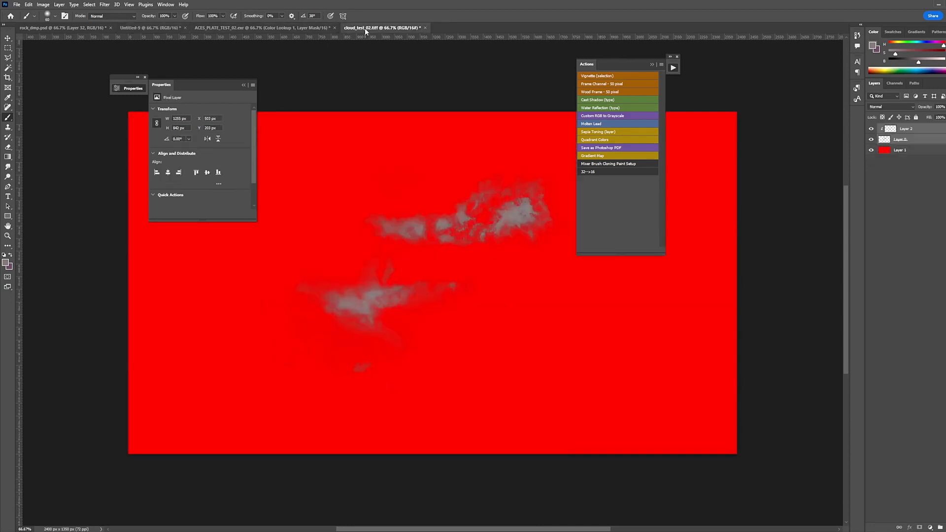
left_click(17, 5)
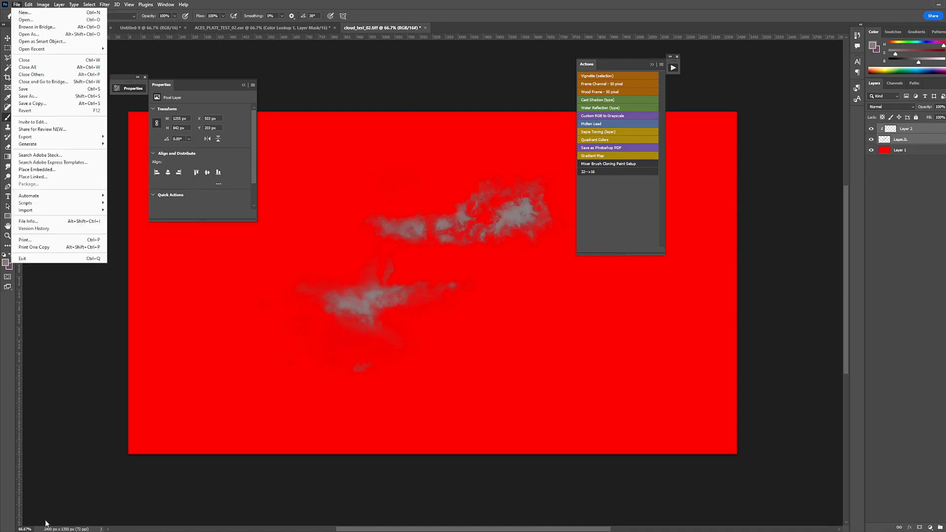
left_click(100, 529)
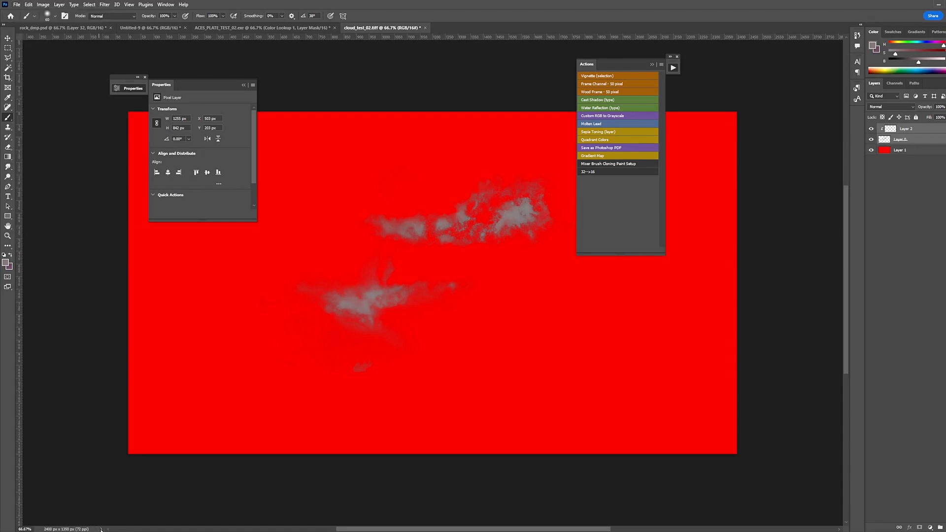
- Save cloud_test_02.tiff with its layers included, using ZIP image compression and RLE layer compression
left_click(101, 529)
left_click(90, 515)
left_click(101, 528)
left_click(17, 4)
left_click(32, 94)
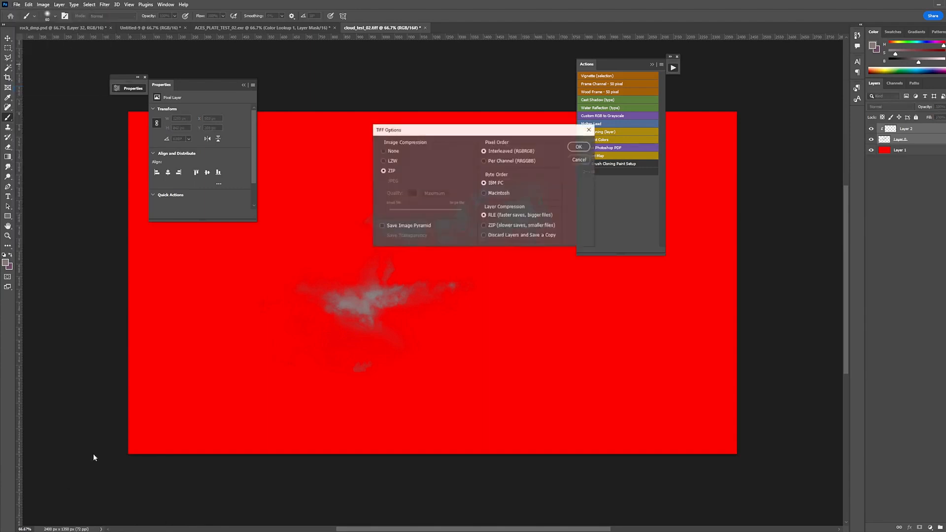
left_click(582, 147)
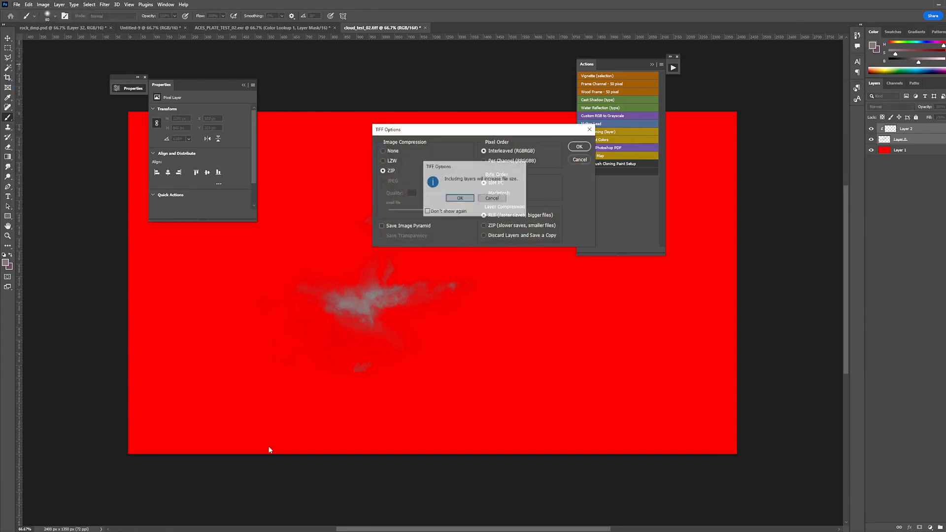
left_click(460, 197)
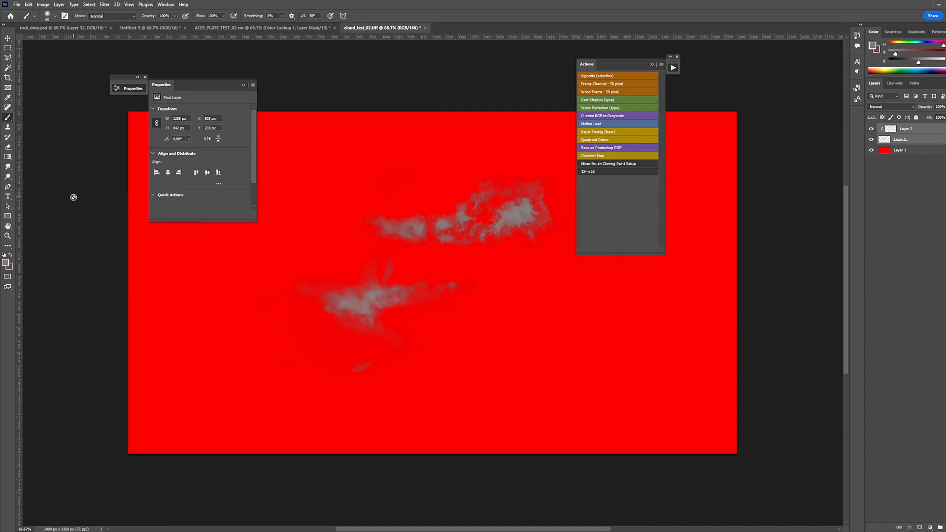
- Review the file saving and layered TIFF options in the File Handling preferences, and return to the Brush tool
left_click(16, 5)
mouse_move(28, 4)
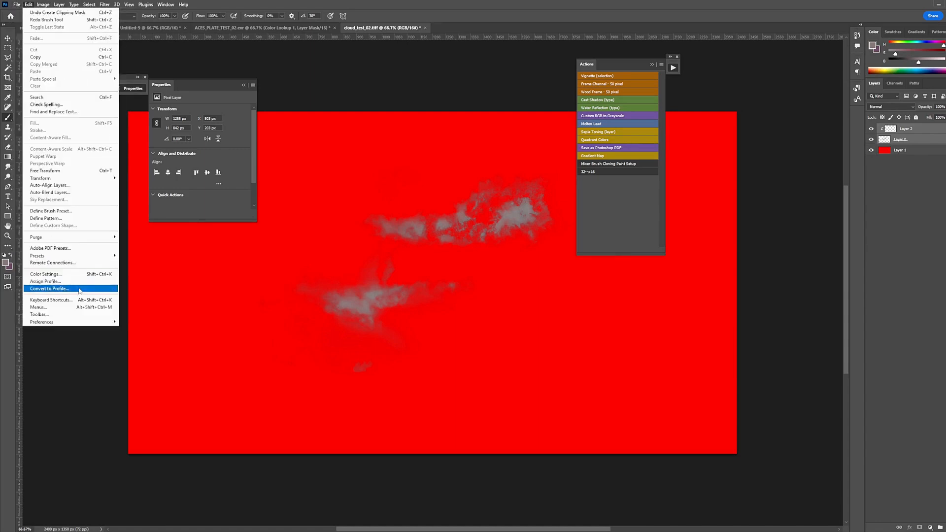
mouse_move(74, 321)
left_click(142, 320)
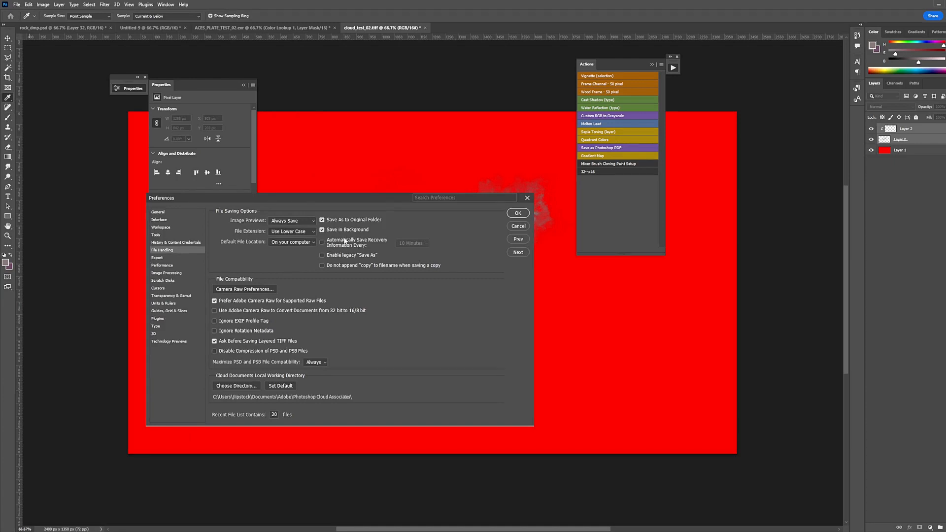
mouse_move(345, 241)
left_click_drag(341, 200, 328, 208)
left_click(504, 220)
key("b")
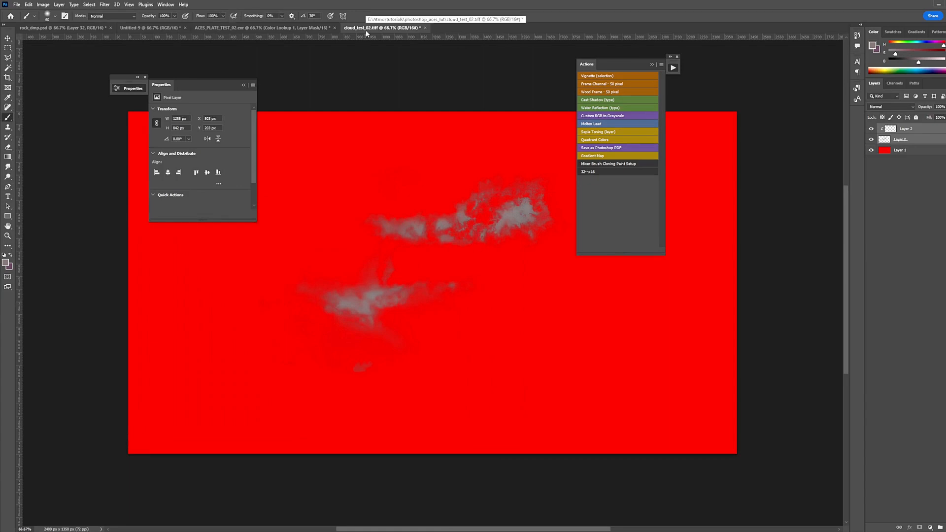
- Switch to Nuke and open the properties of the Read6 clouds_v002.exr node in the node graph
key("alt+Tab")
left_click_drag(267, 371, 317, 377)
scroll(283, 374, "up", 2)
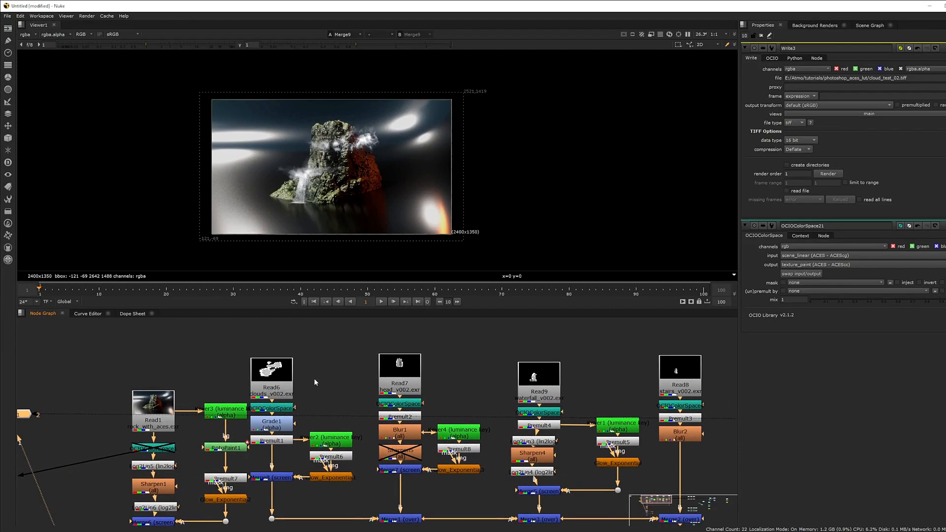
scroll(314, 382, "up", 2)
scroll(313, 377, "up", 2)
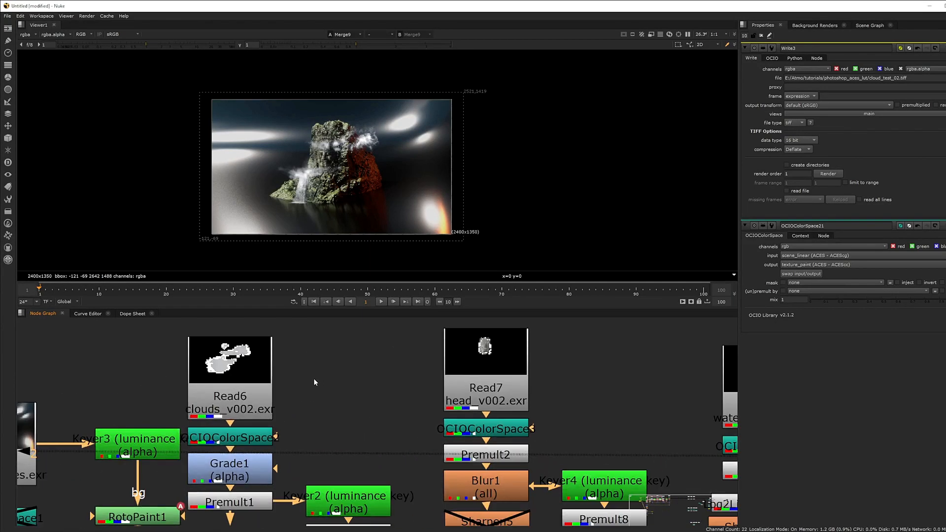
left_click_drag(314, 377, 351, 394)
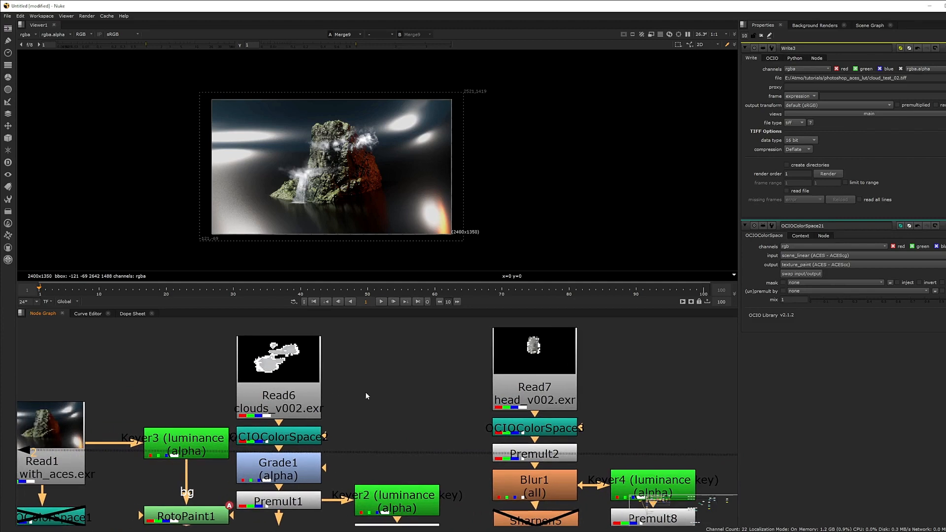
left_click_drag(360, 404, 377, 388)
double_click(315, 379)
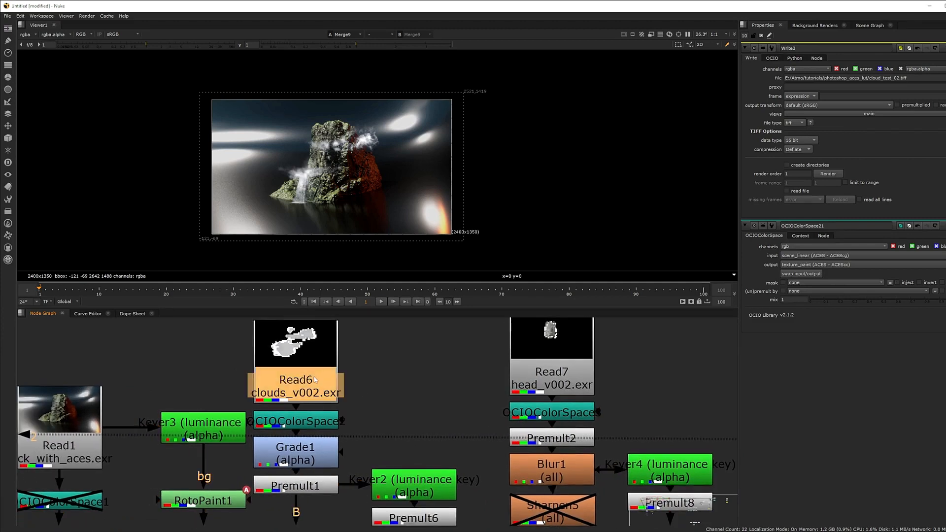
- Open Grade1 below the clouds, try adjusting its alpha gamma while viewing Premult1, and restore the original gamma
double_click(298, 448)
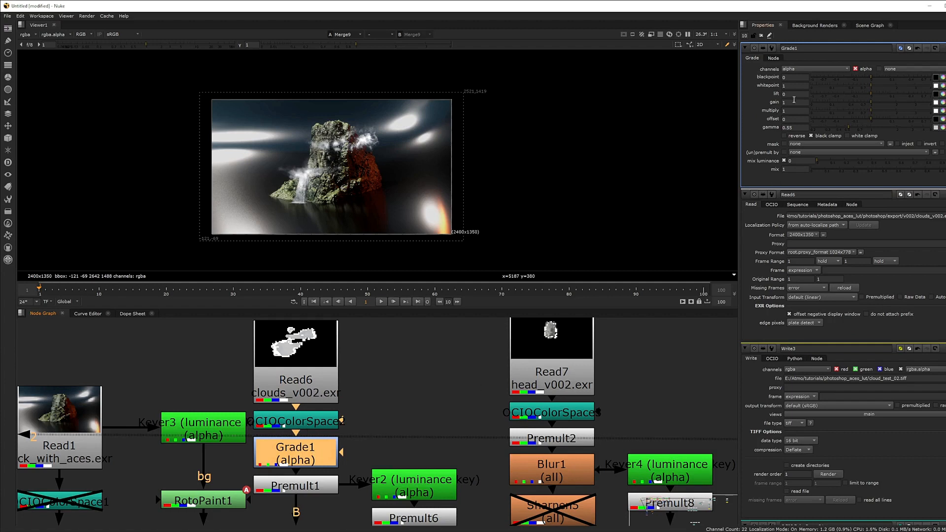
left_click_drag(847, 127, 840, 129)
key("ctrl+z")
left_click(307, 487)
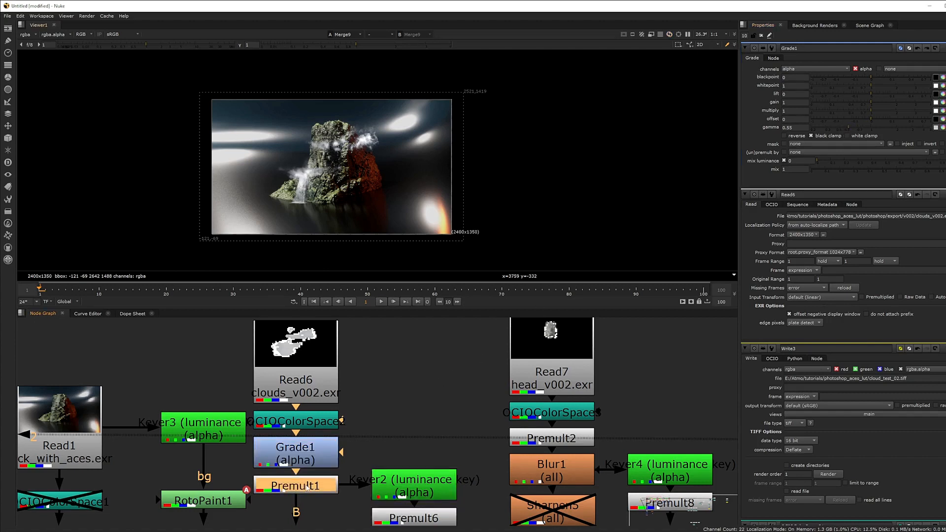
key("1")
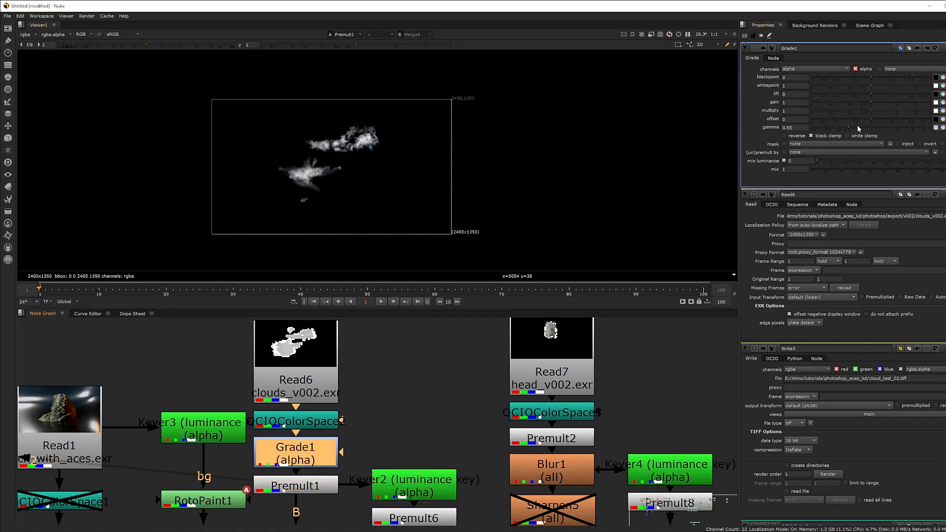
mouse_move(848, 129)
left_mouse_down()
mouse_move(840, 132)
mouse_move(848, 129)
left_mouse_up()
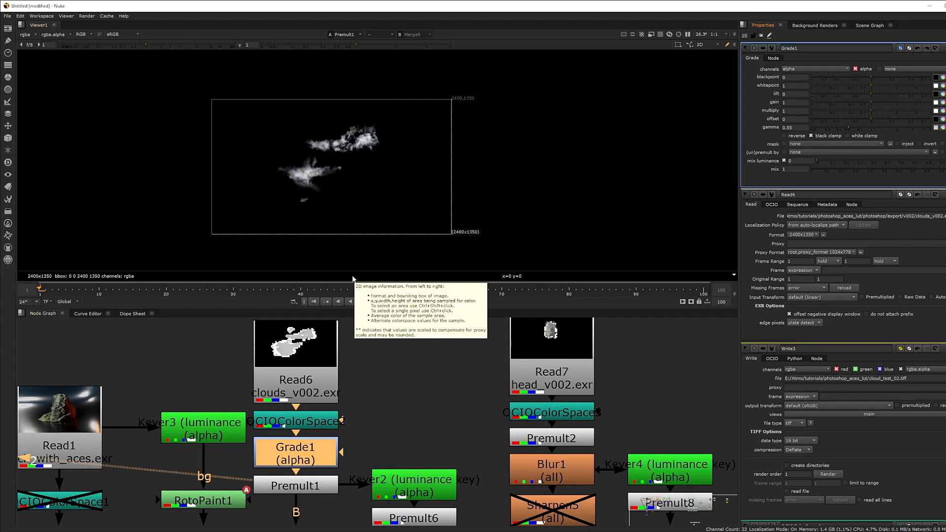
left_click(385, 398)
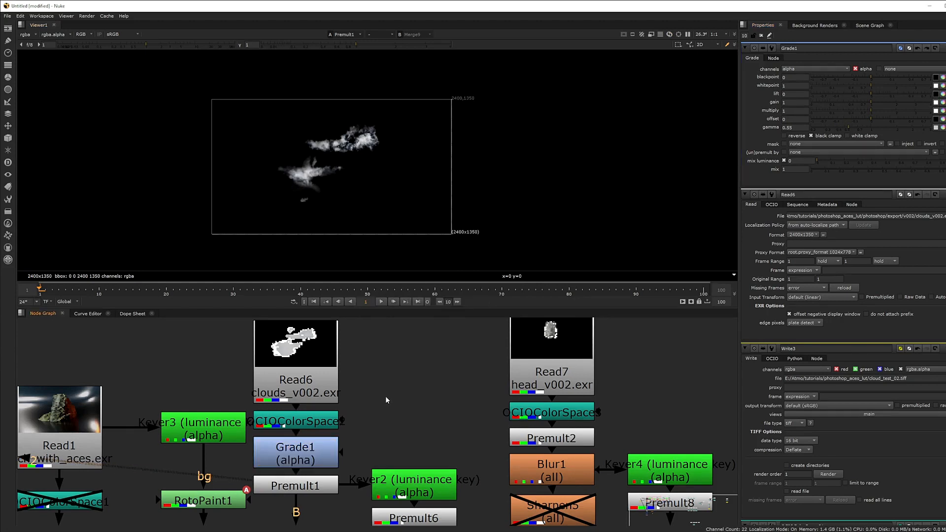
- View the Read7 head element up close in the viewer and compare its node branch with the clouds' Grade1 branch
scroll(394, 400, "down", 3)
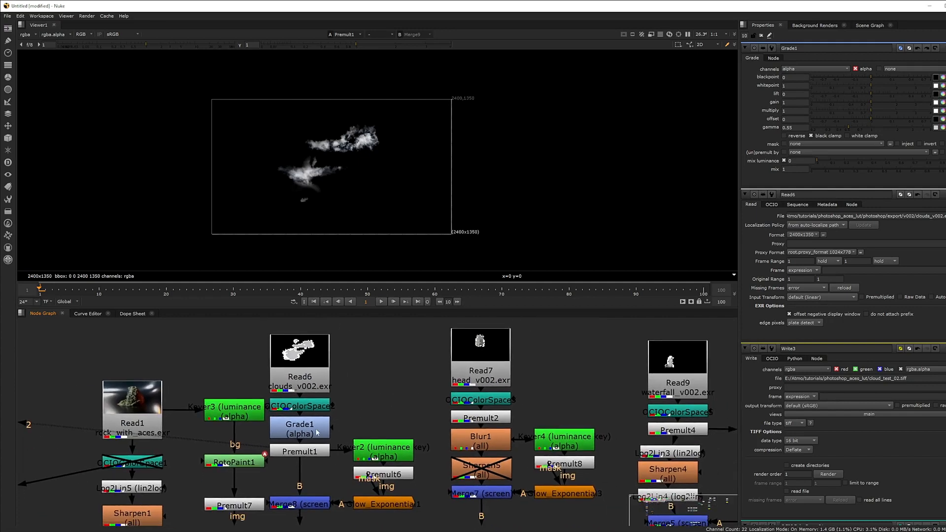
left_click_drag(376, 412, 241, 425)
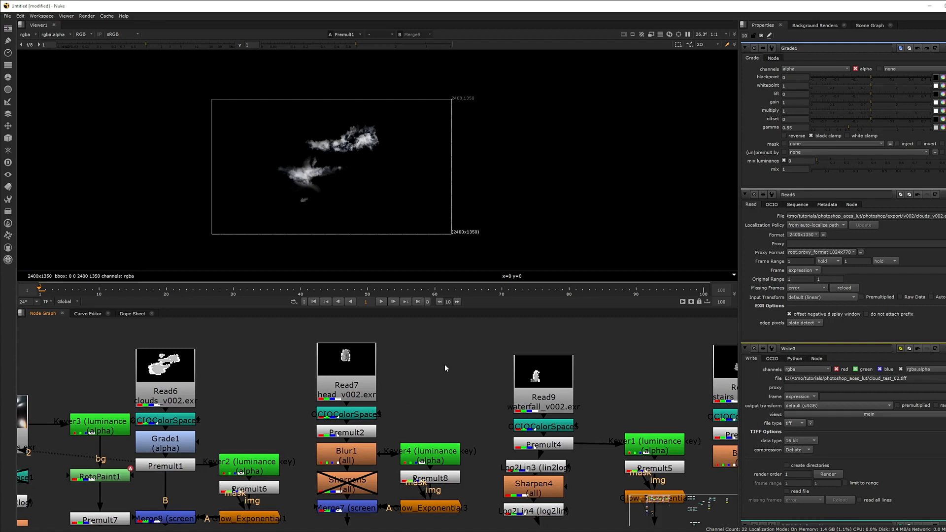
left_click_drag(444, 368, 427, 381)
left_click(329, 389)
key("1")
scroll(384, 161, "up", 7)
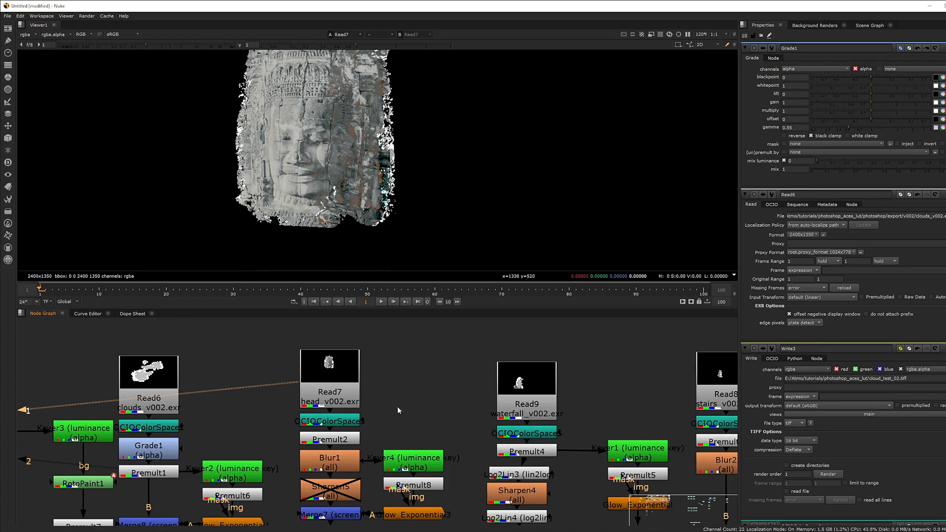
left_click_drag(397, 405, 406, 406)
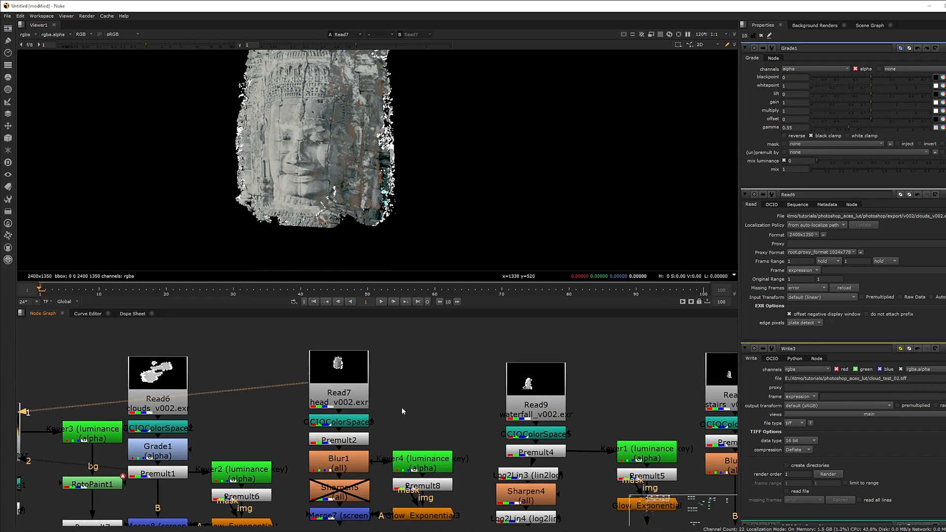
left_click(174, 449)
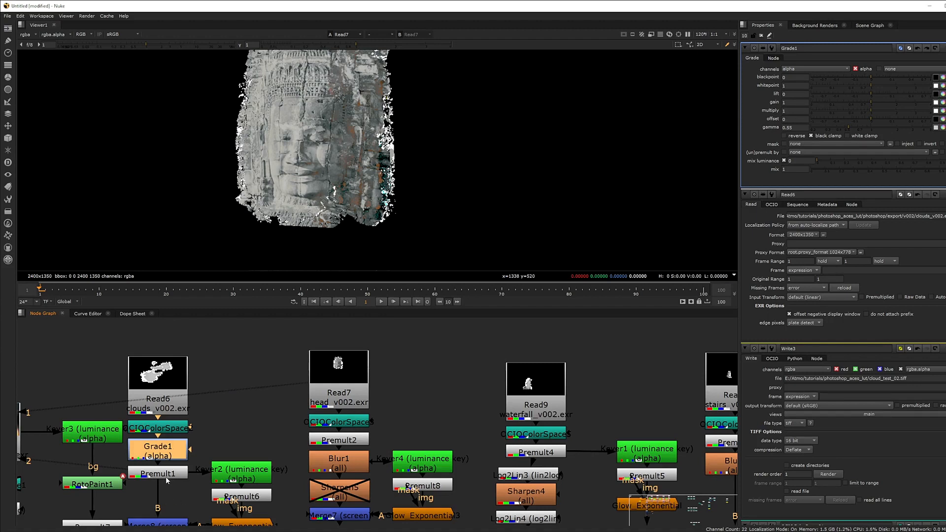
scroll(275, 385, "down", 4)
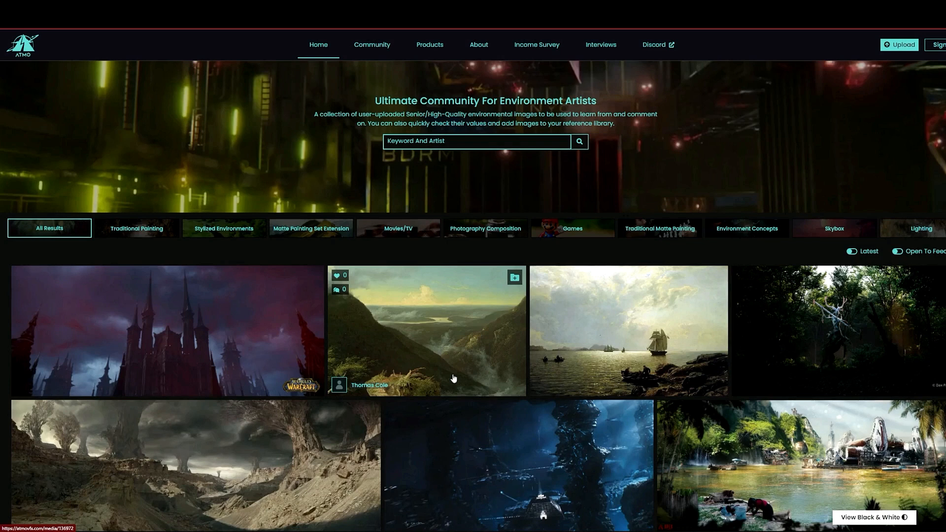
- Switch to the ATMO website and look through the environment artwork gallery on its home page
scroll(454, 378, "down", 2)
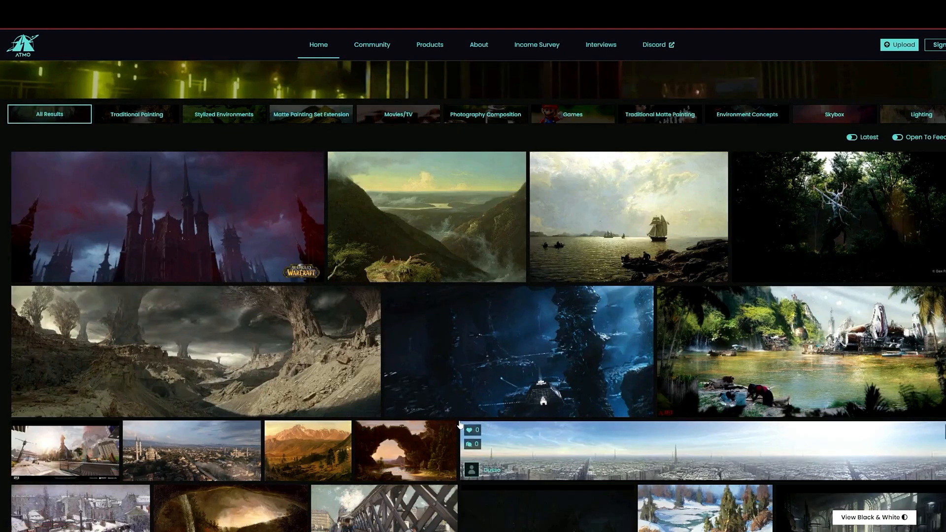